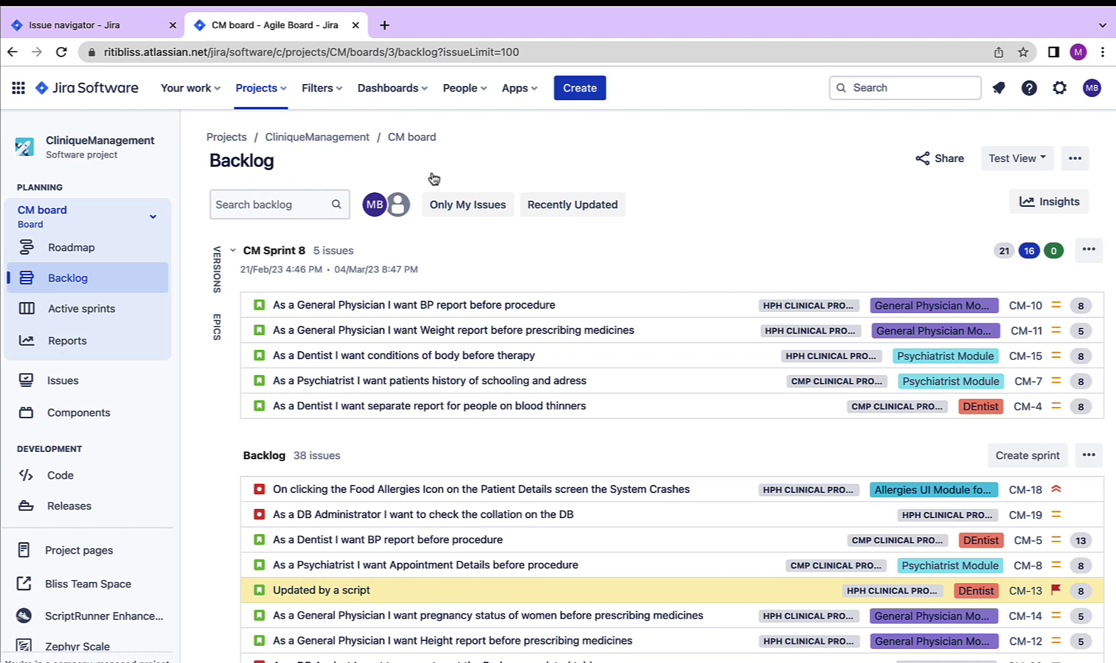
Step: Show the CM Sprint 8 active board with its To Do and In Progress issues
scroll(754, 258, down, 1)
scroll(736, 259, up, 1)
scroll(604, 261, down, 1)
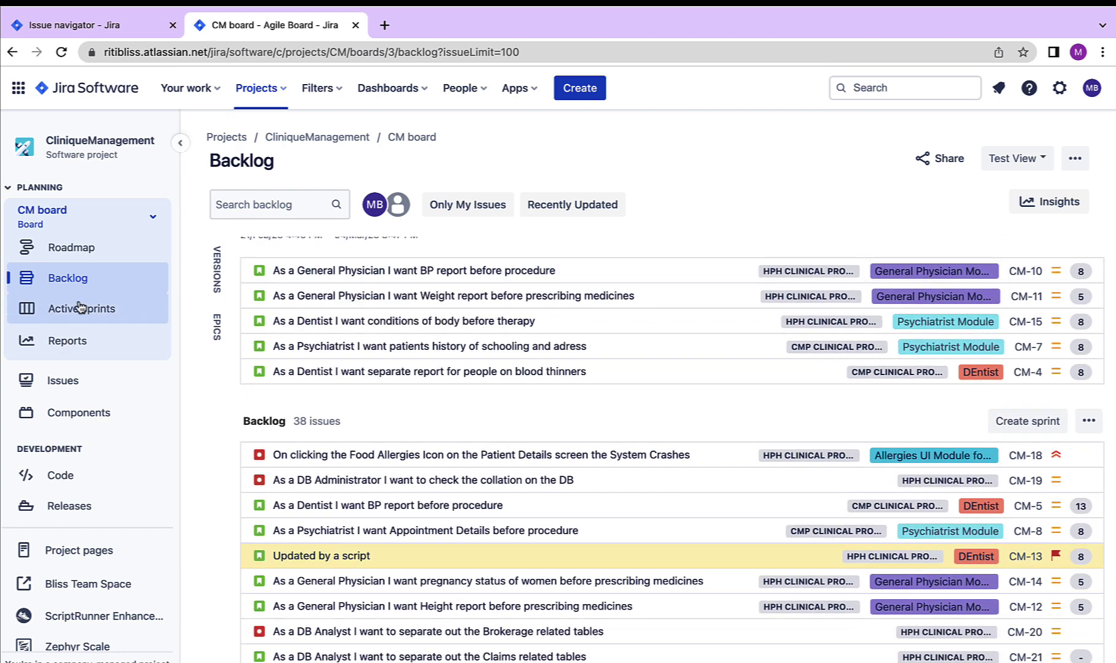
click(86, 310)
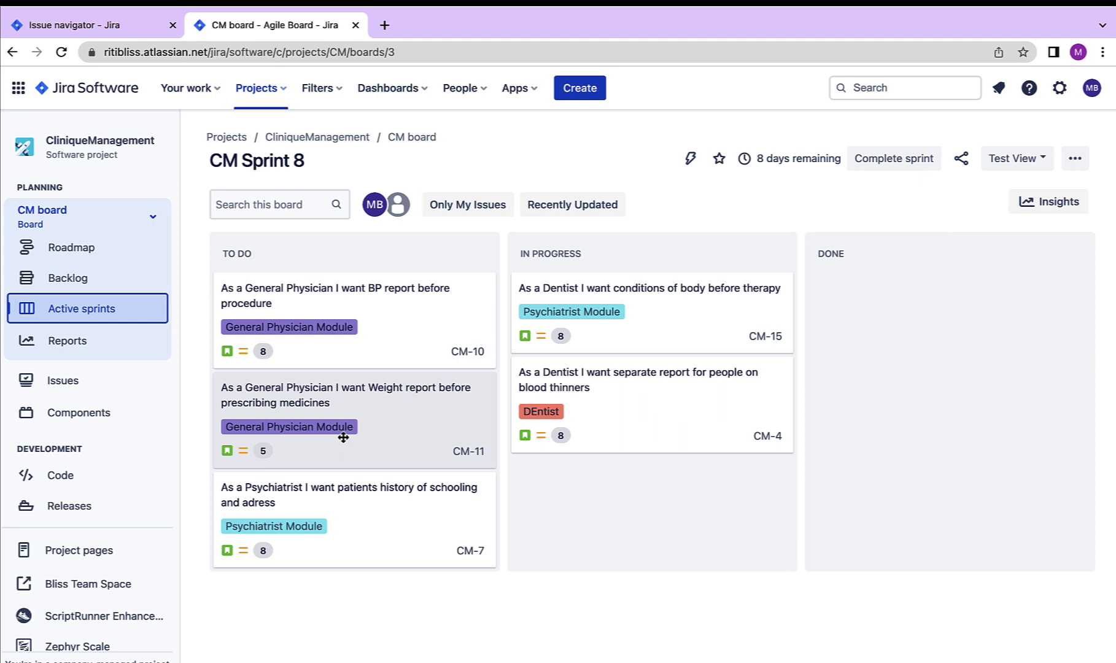
Step: Start creating a new filter from the all-filters page
click(327, 92)
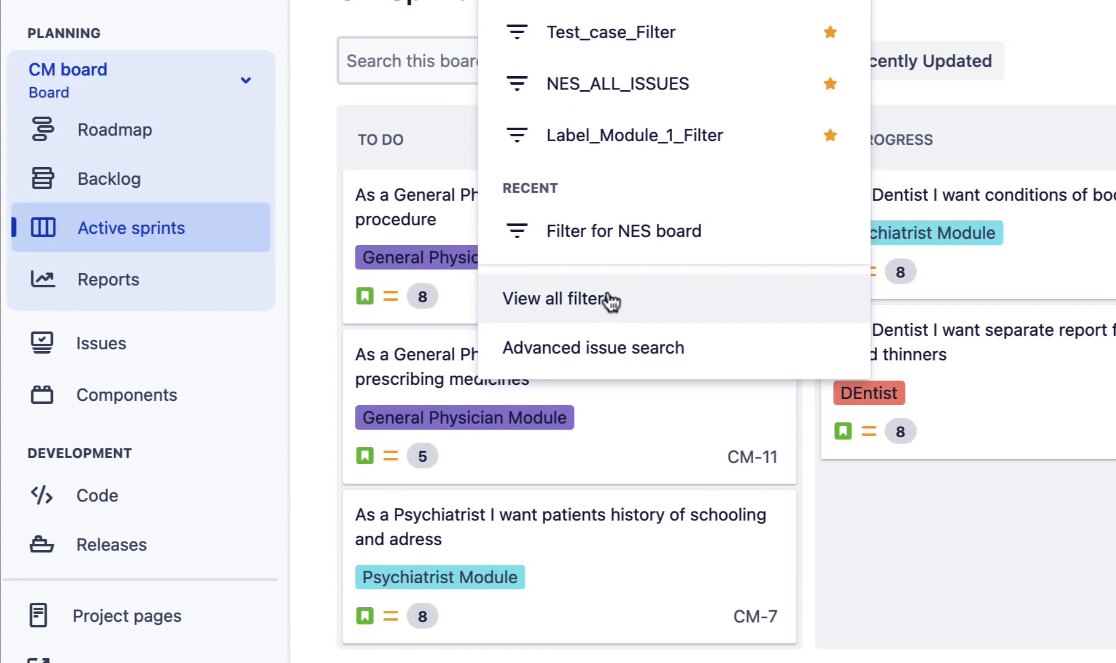
click(611, 301)
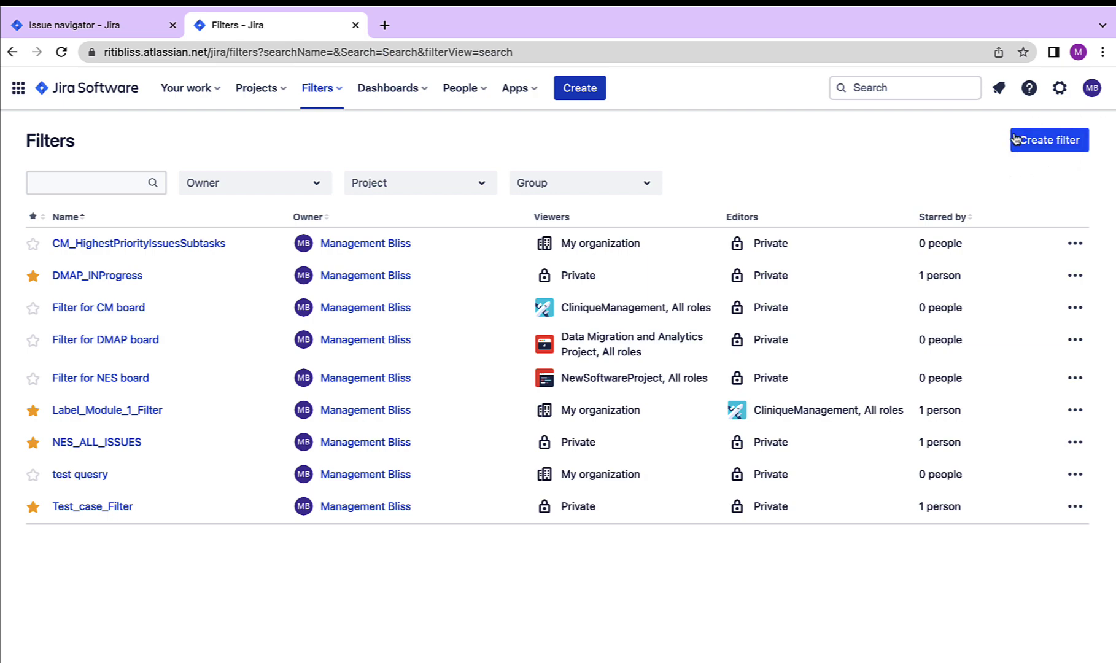
click(1034, 144)
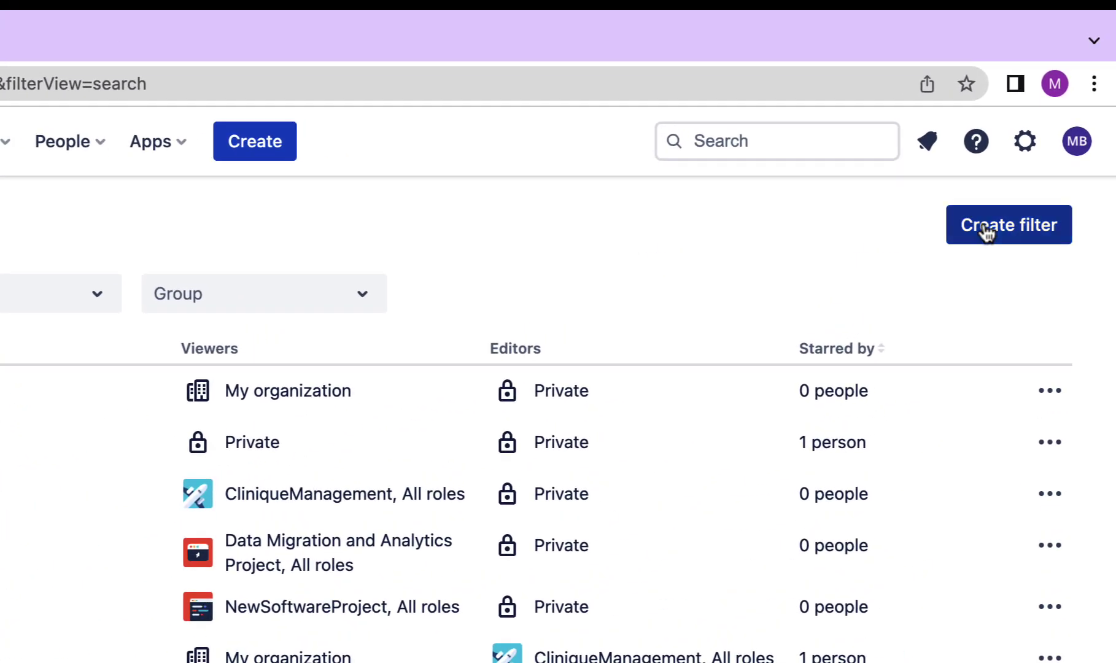
Step: Prefix the JQL query with 'sprint in openSprints()' ahead of order by created DESC
click(359, 207)
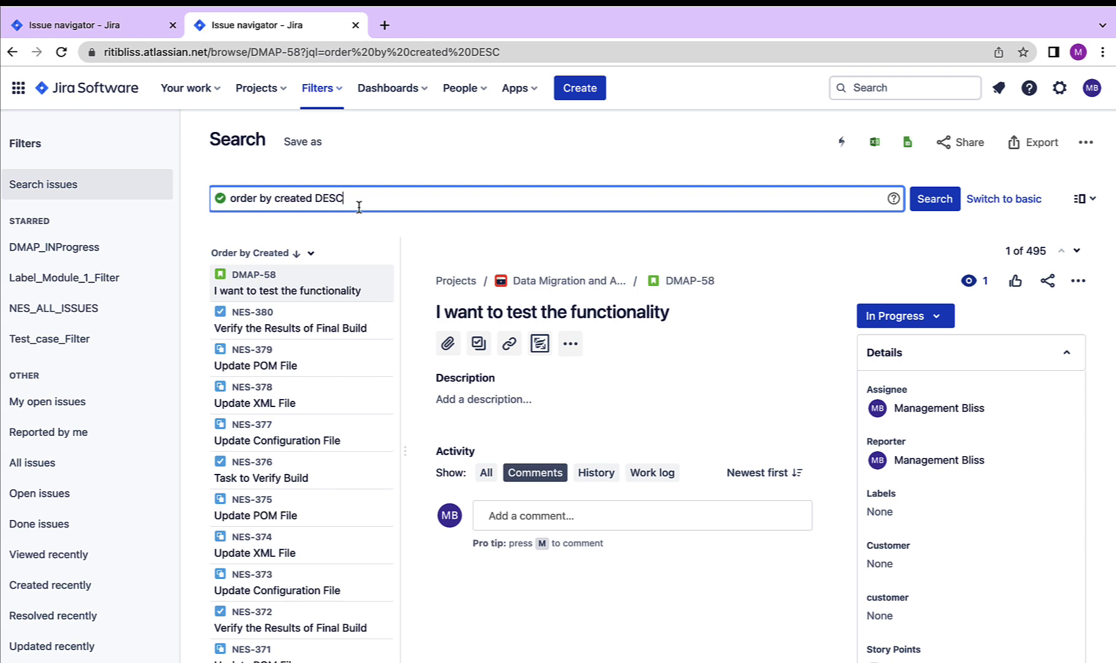
click(230, 197)
text(spr)
text(int in op)
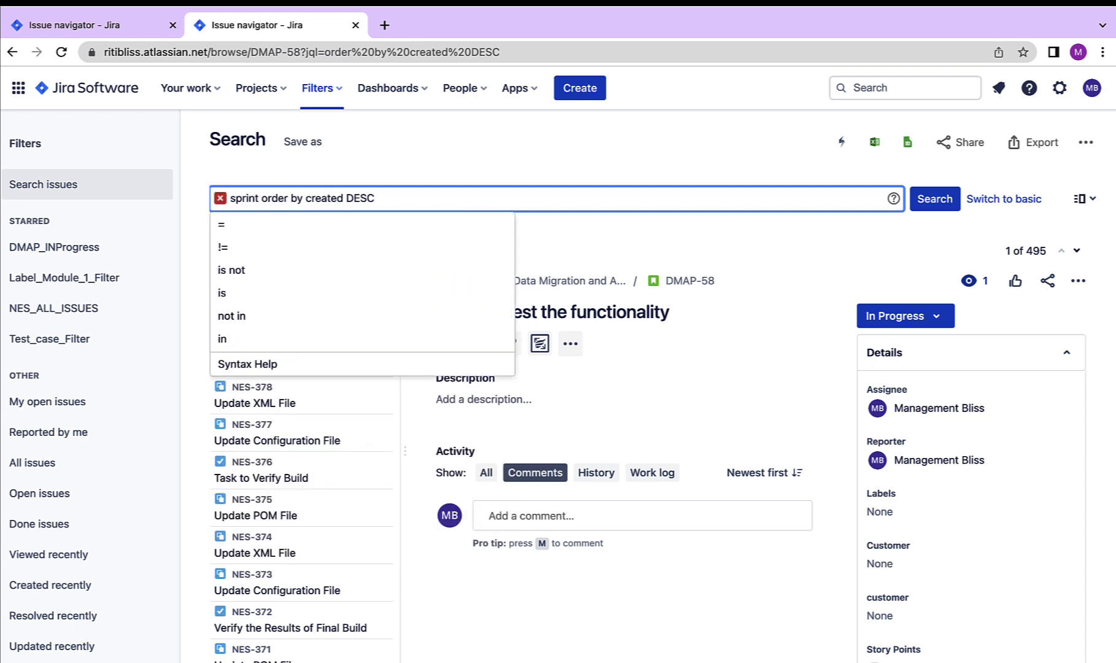
text(en)
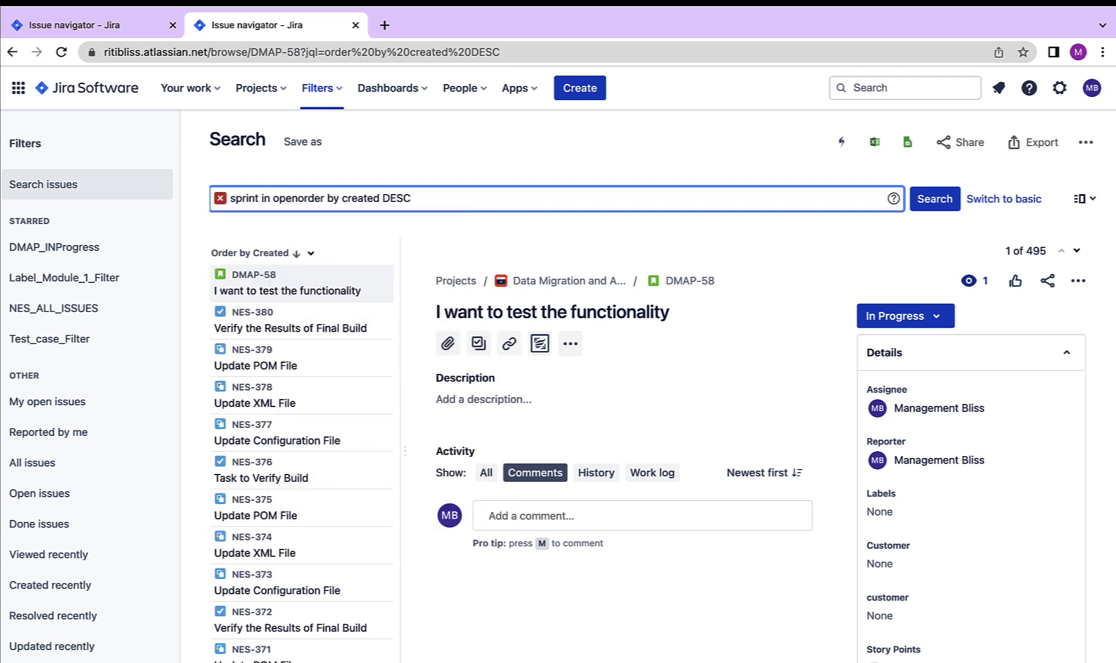
text(Sprints)
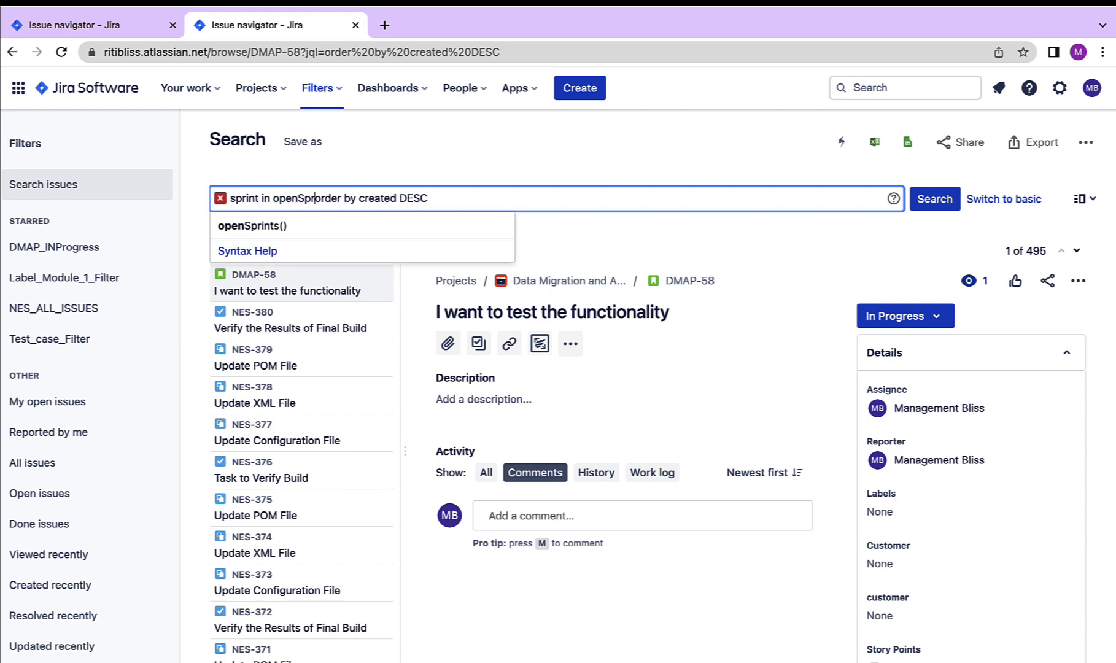
text(())
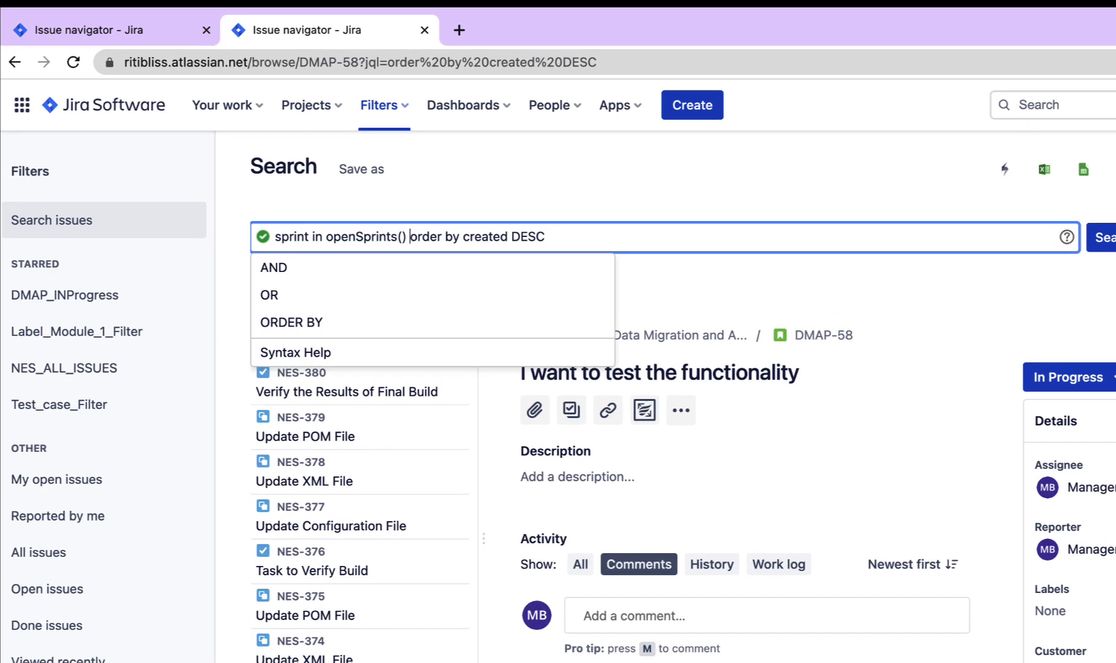
drag(410, 236, 493, 236)
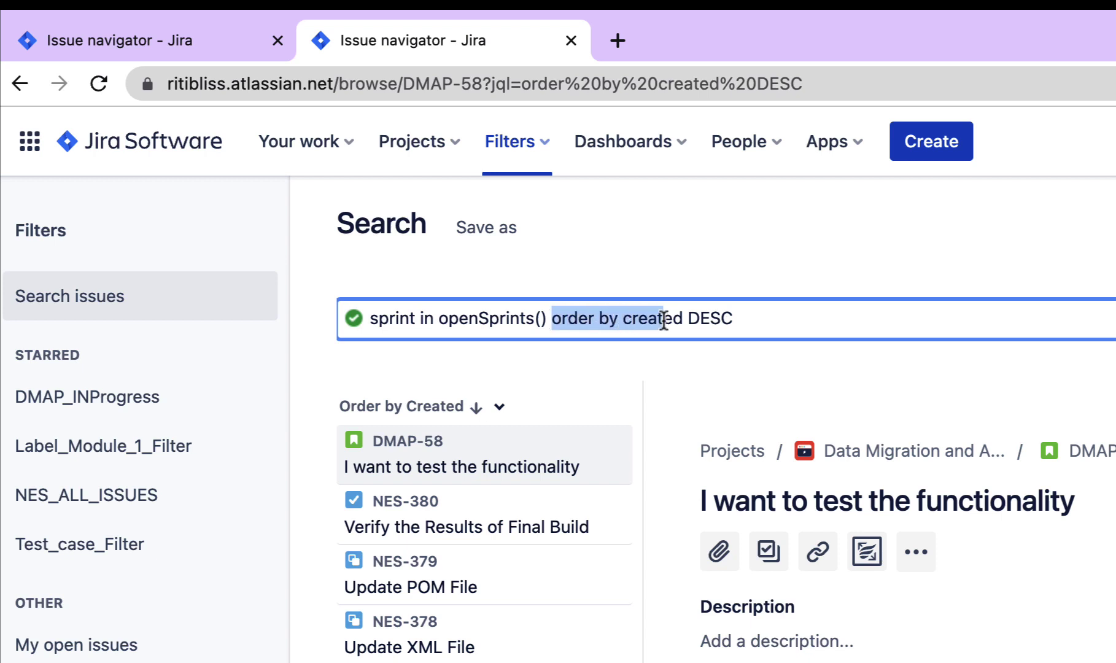
Step: Run the 'sprint in openSprints()' query, returning 8 issues from NES-12 to NES-1
drag(664, 319, 749, 321)
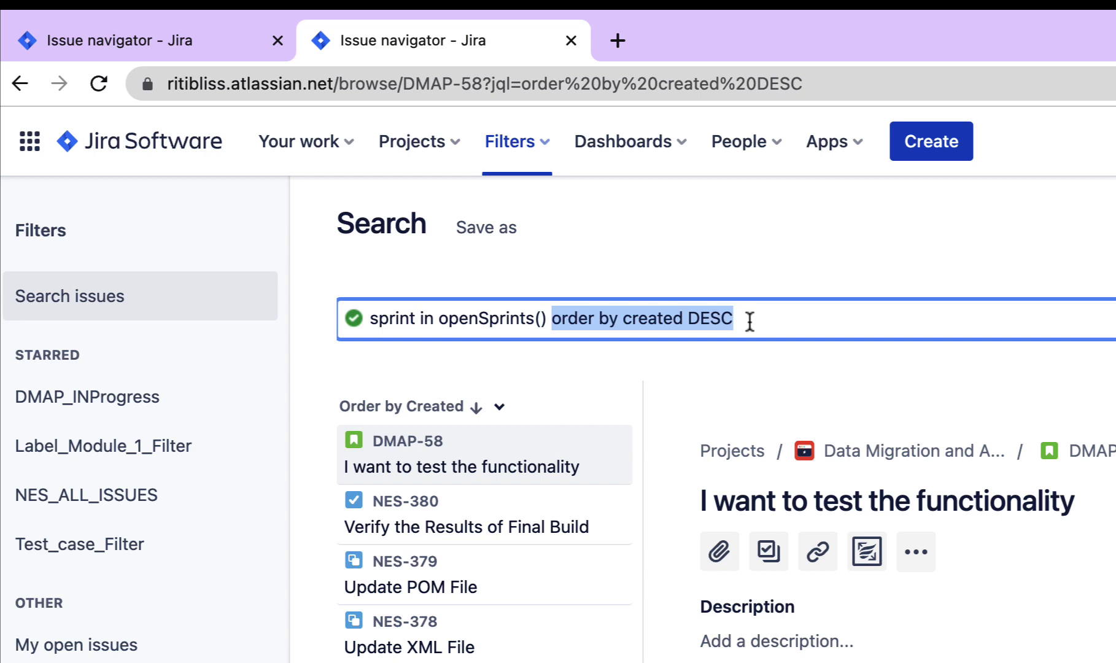
click(749, 320)
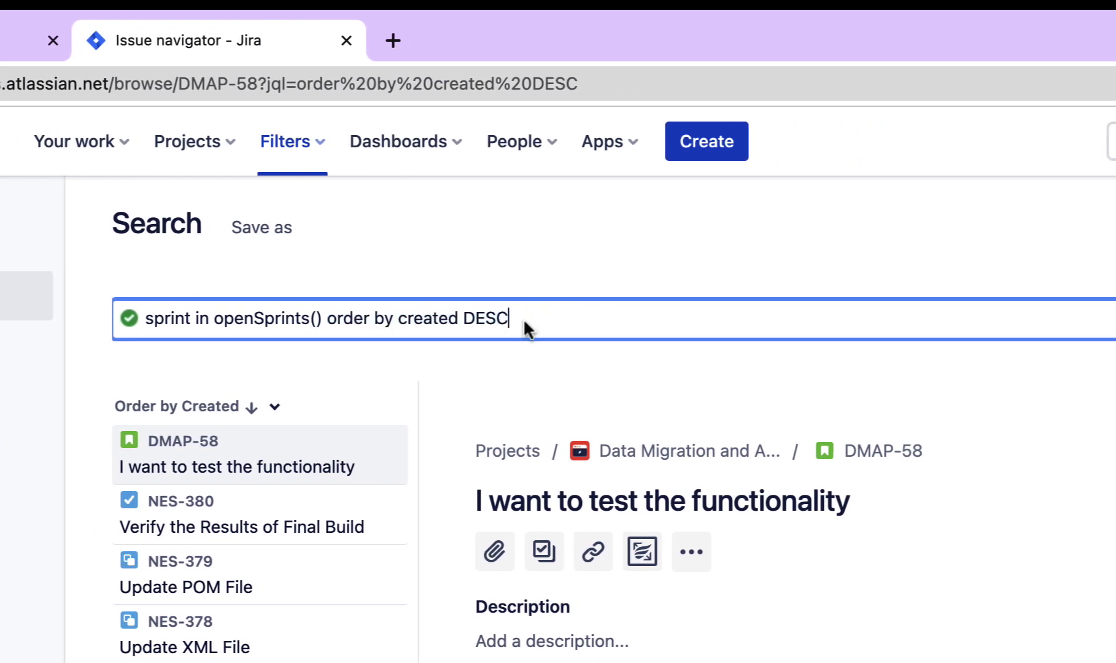
click(934, 198)
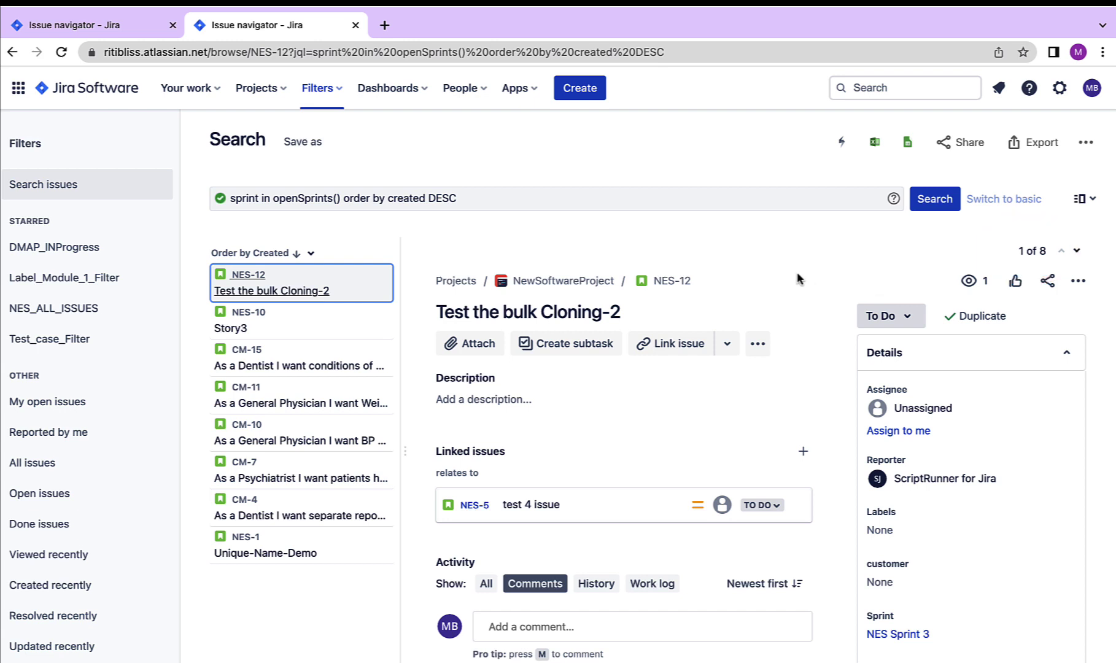
click(399, 241)
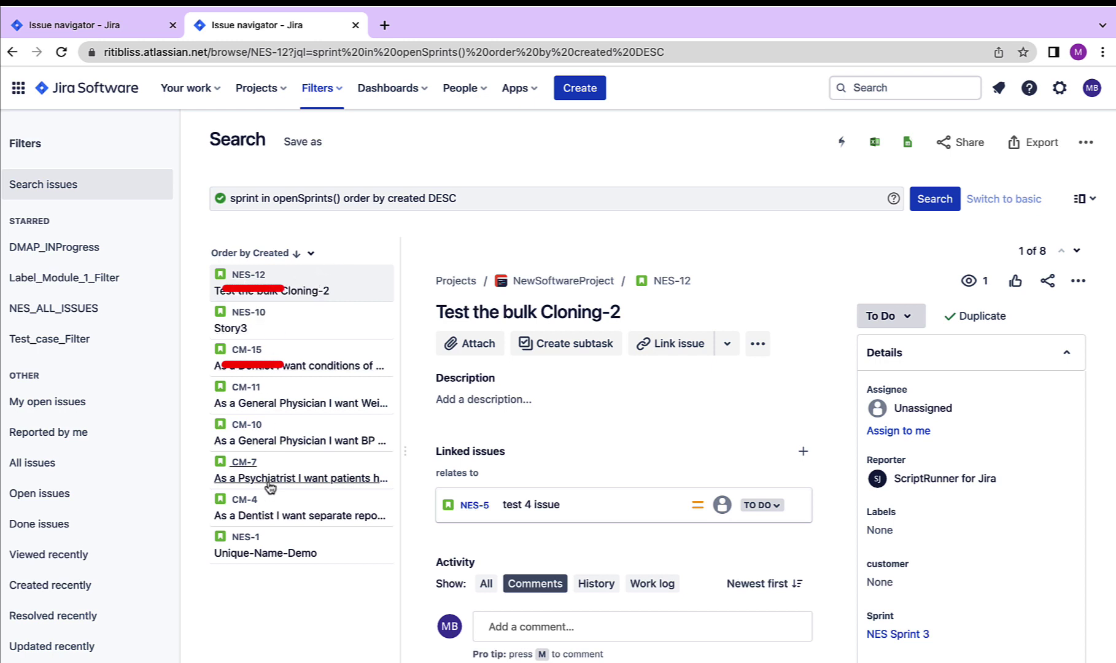
click(552, 198)
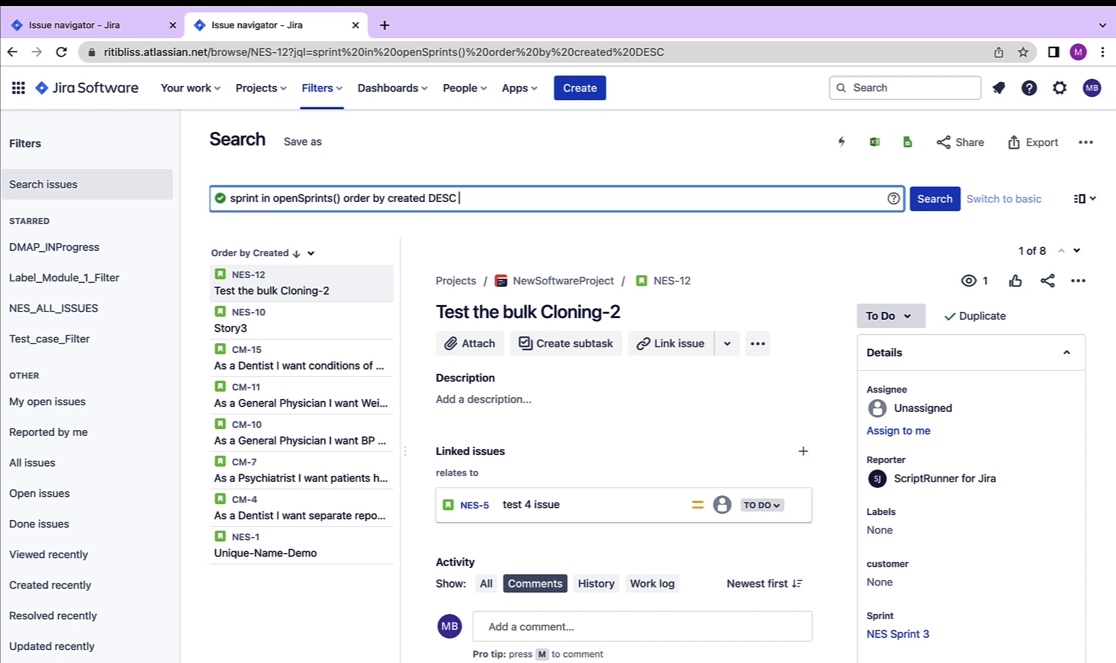
key(Return)
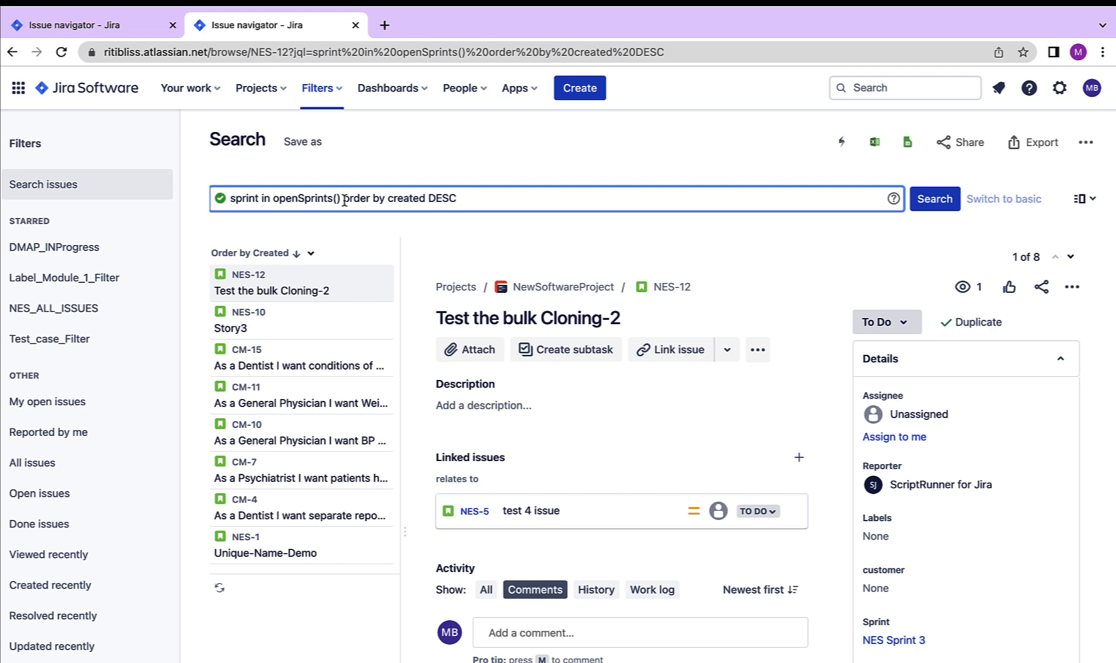
Step: Add 'and project = CliniqueManagement' to the query and rerun it, leaving CM-15 to CM-4
text(and )
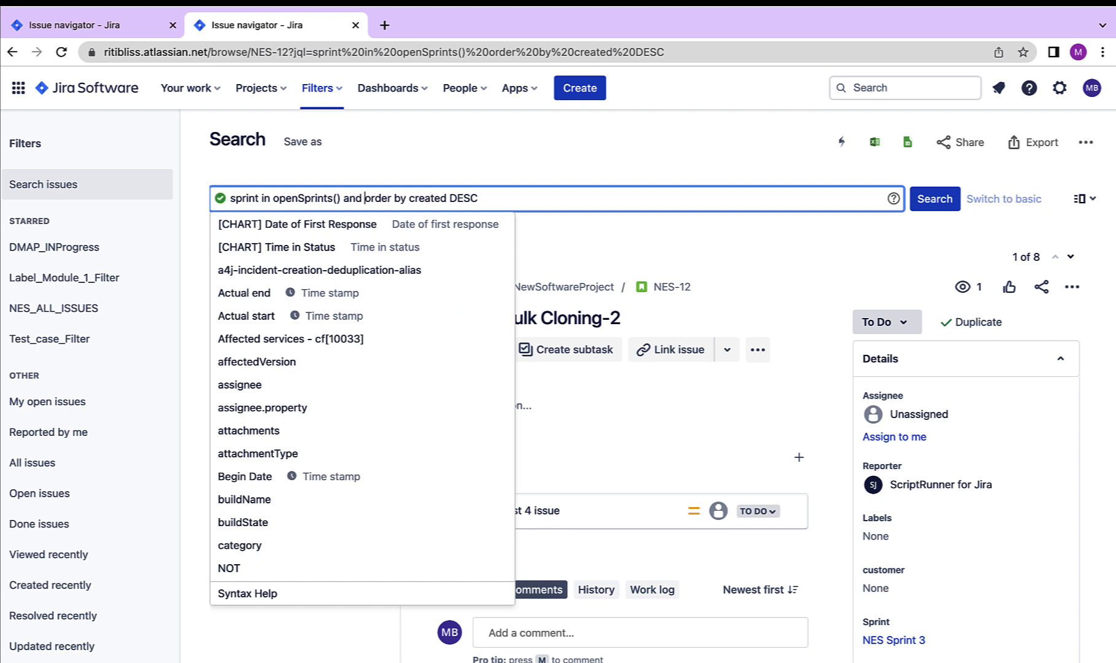
text(project )
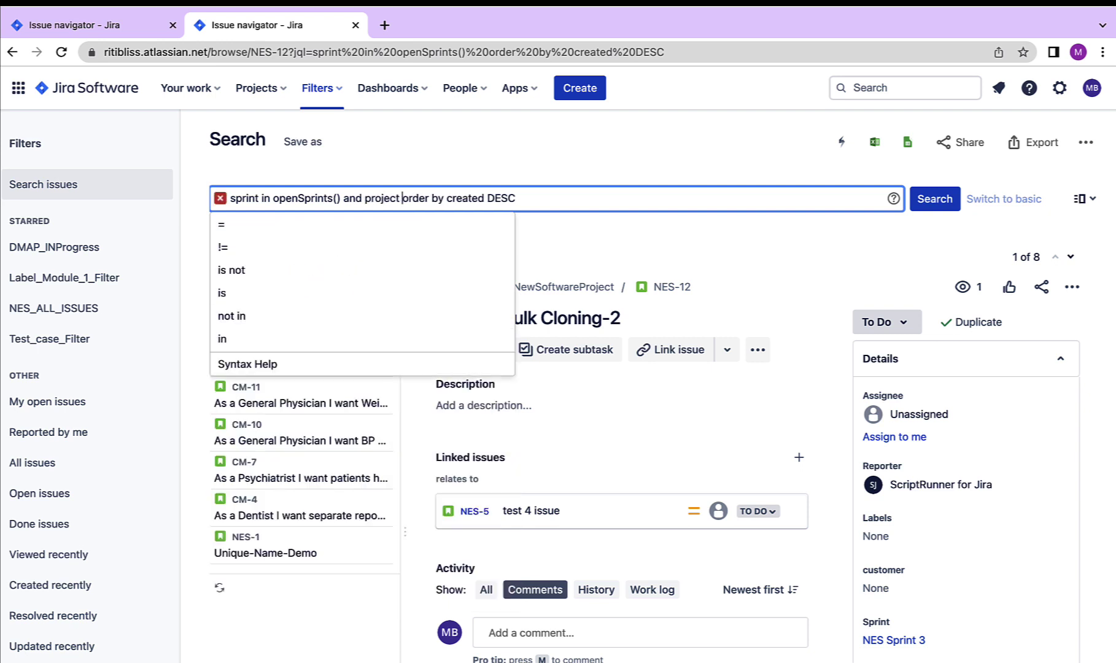
text(= "")
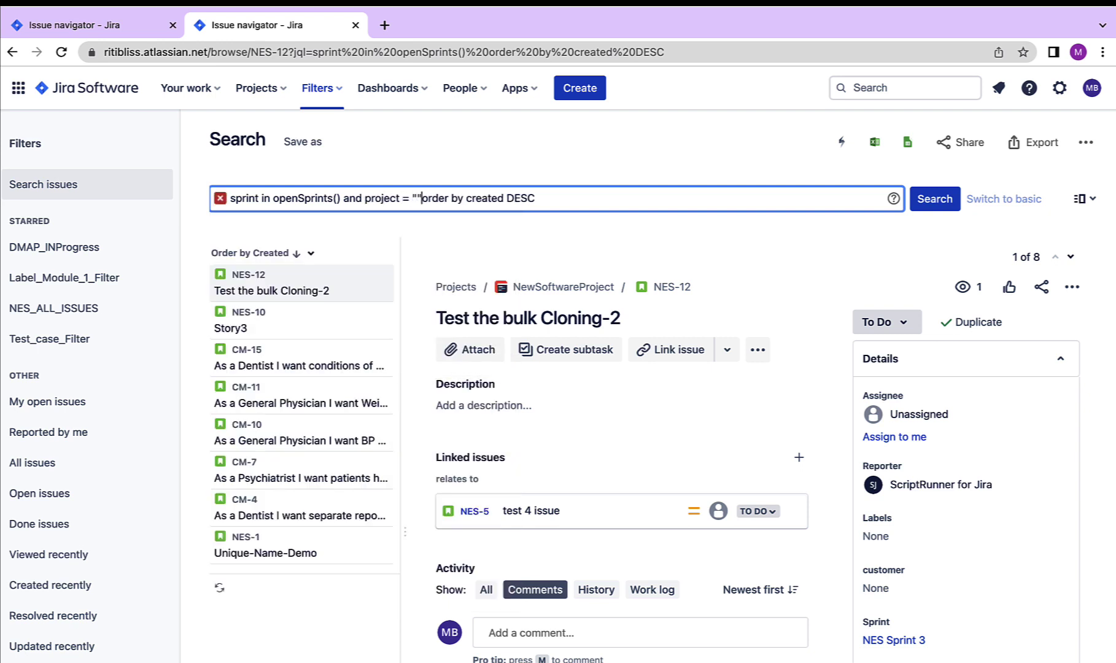
click(416, 198)
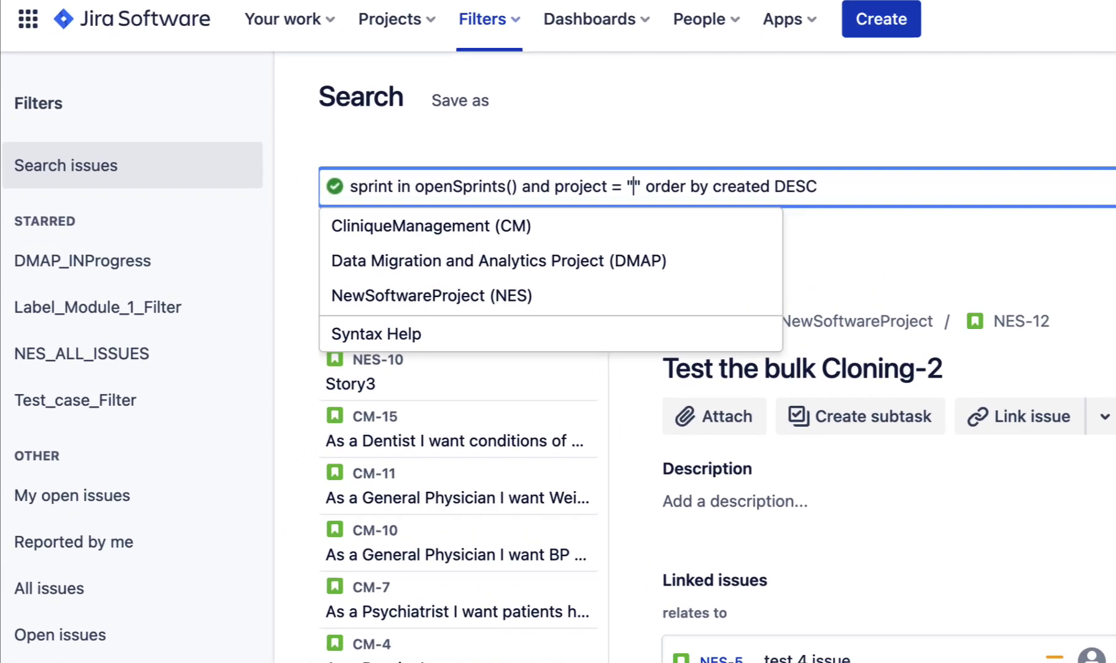
click(451, 230)
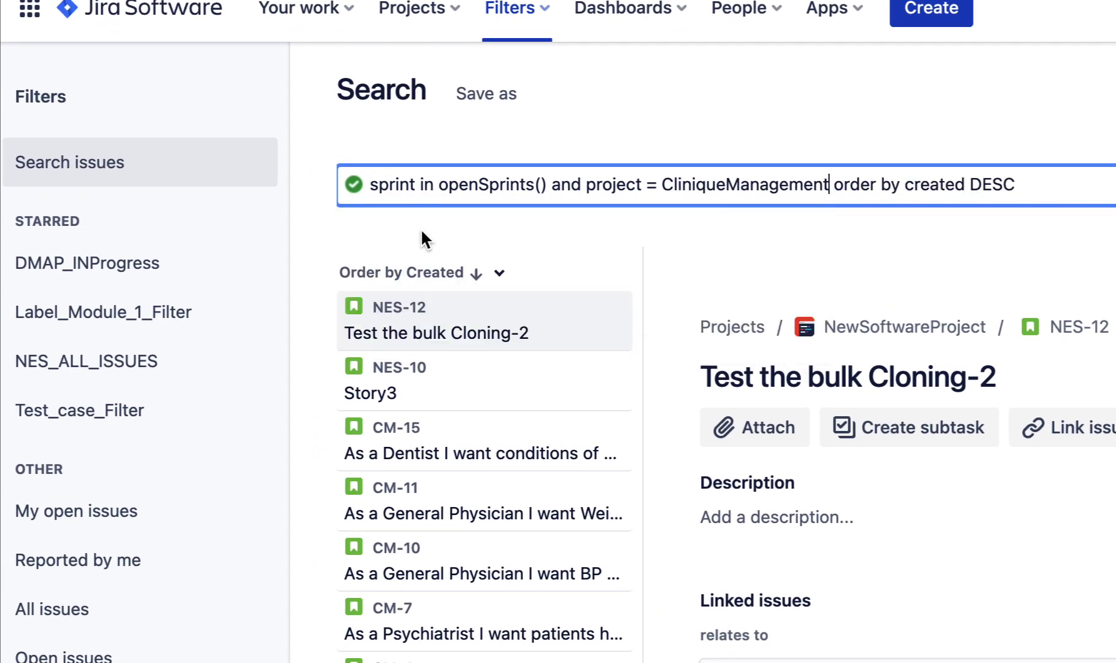
key(Return)
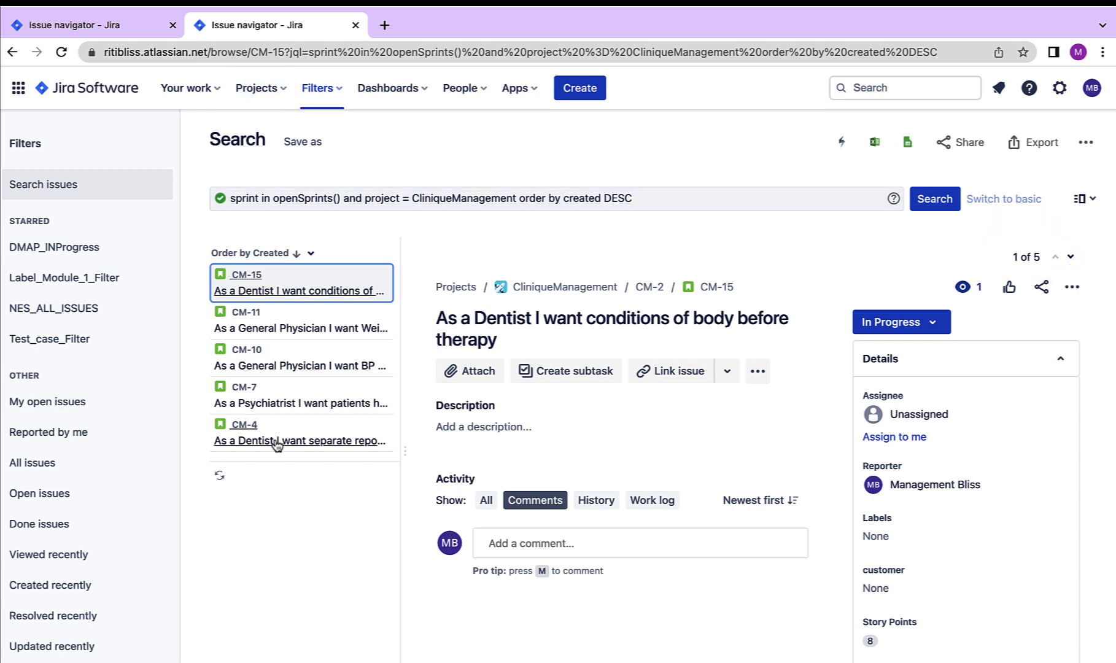
Step: Open the CliniqueManagement board in a new tab, view it, and return to the search results
click(264, 98)
right_click(324, 161)
click(359, 166)
click(459, 26)
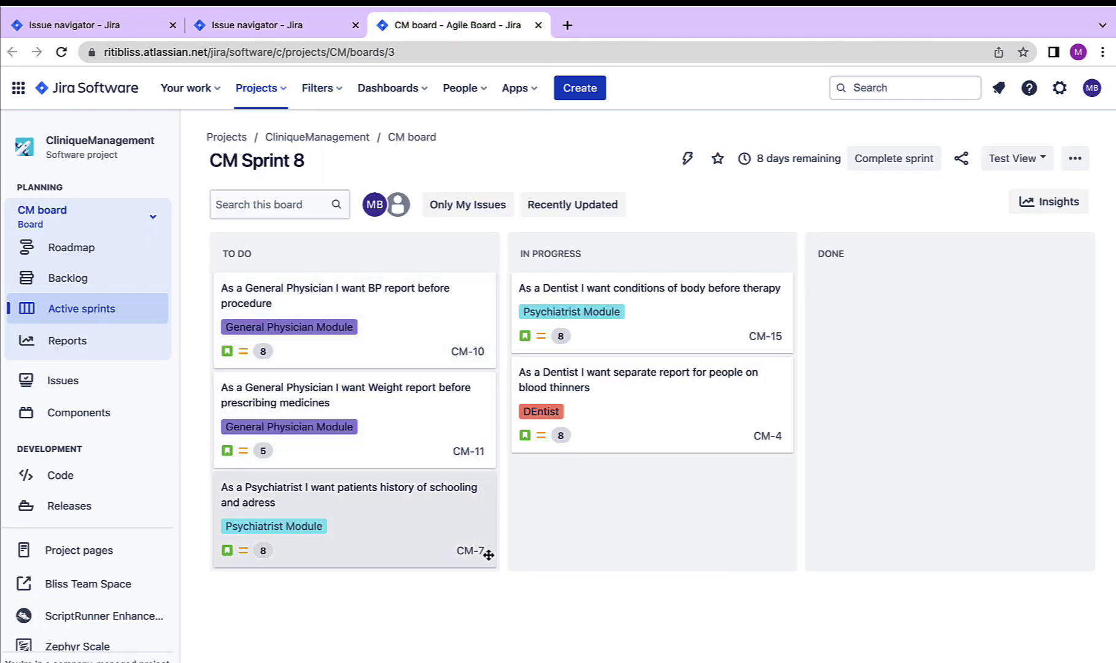
click(296, 18)
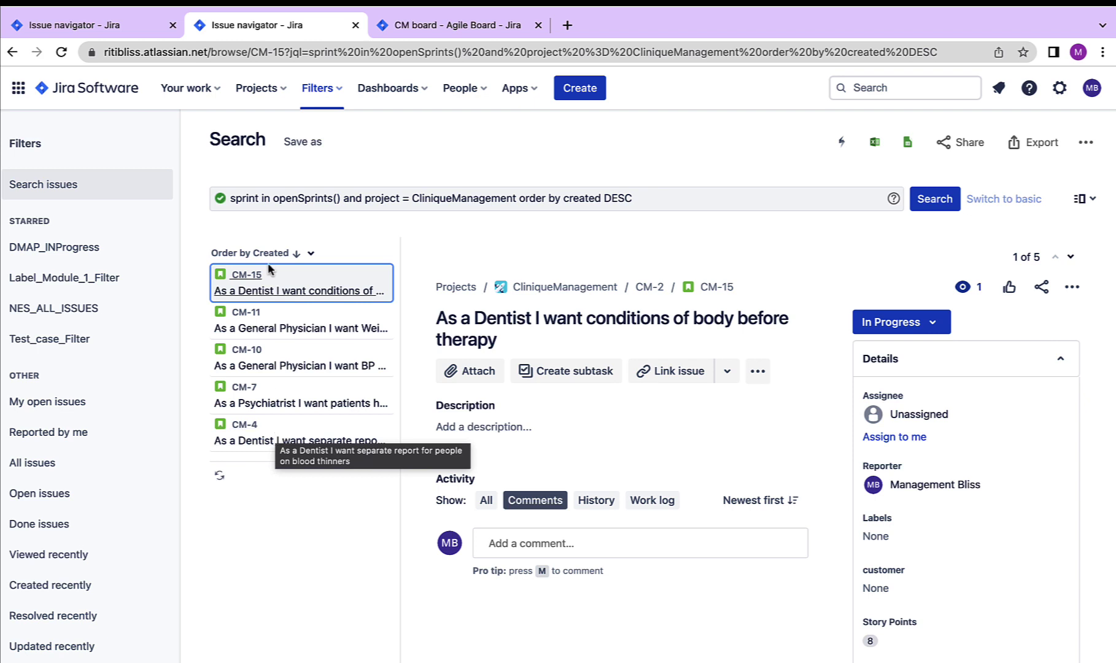
Step: Save the current search as a new filter named Filter_ActiveSprintIssues_CM
click(304, 143)
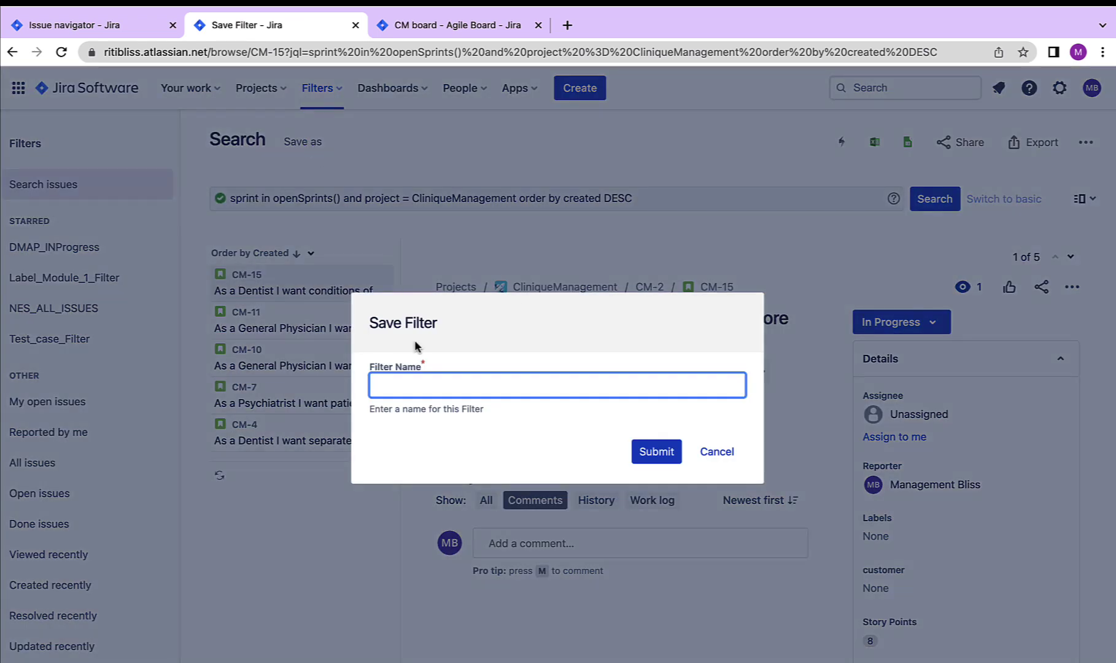
click(398, 385)
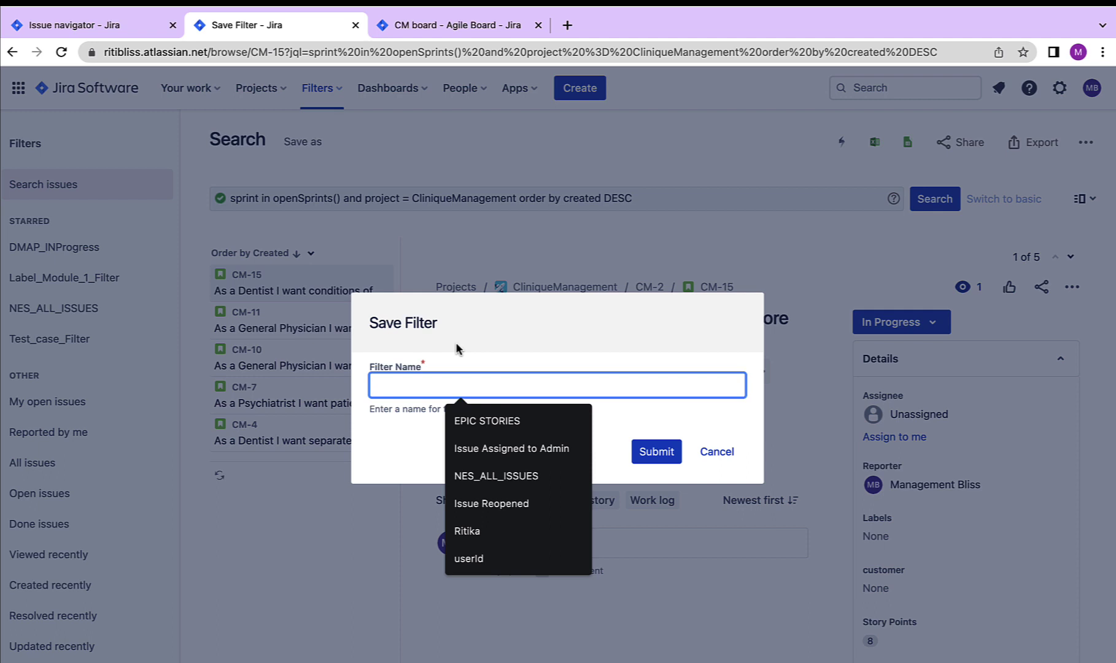
text(Filter)
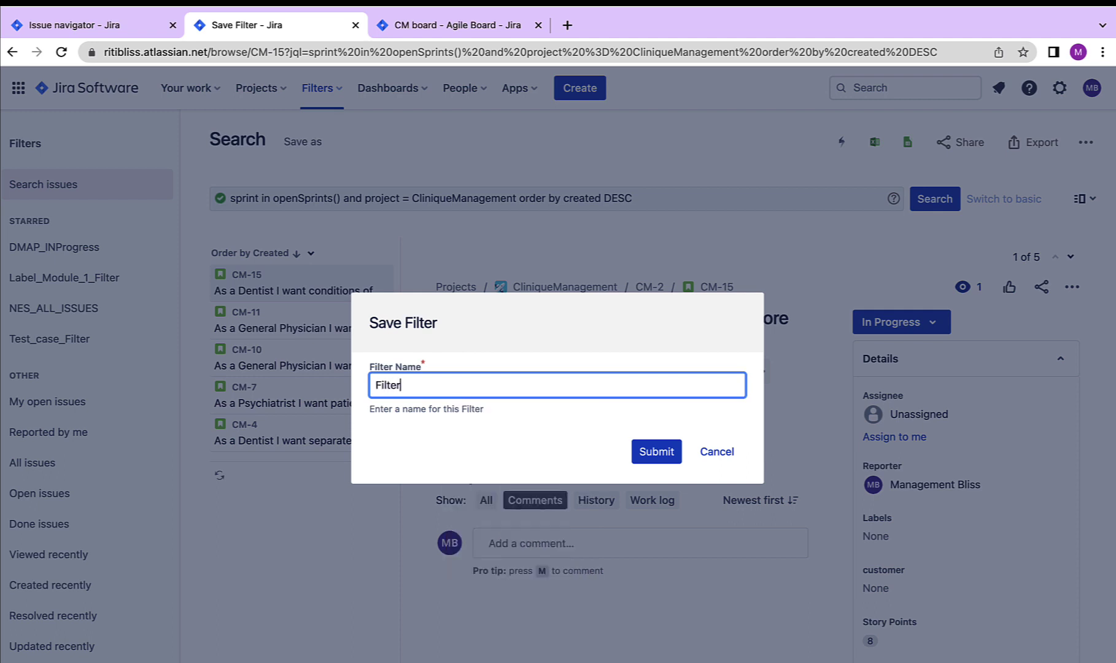
text(_ActiveSprintIssues_)
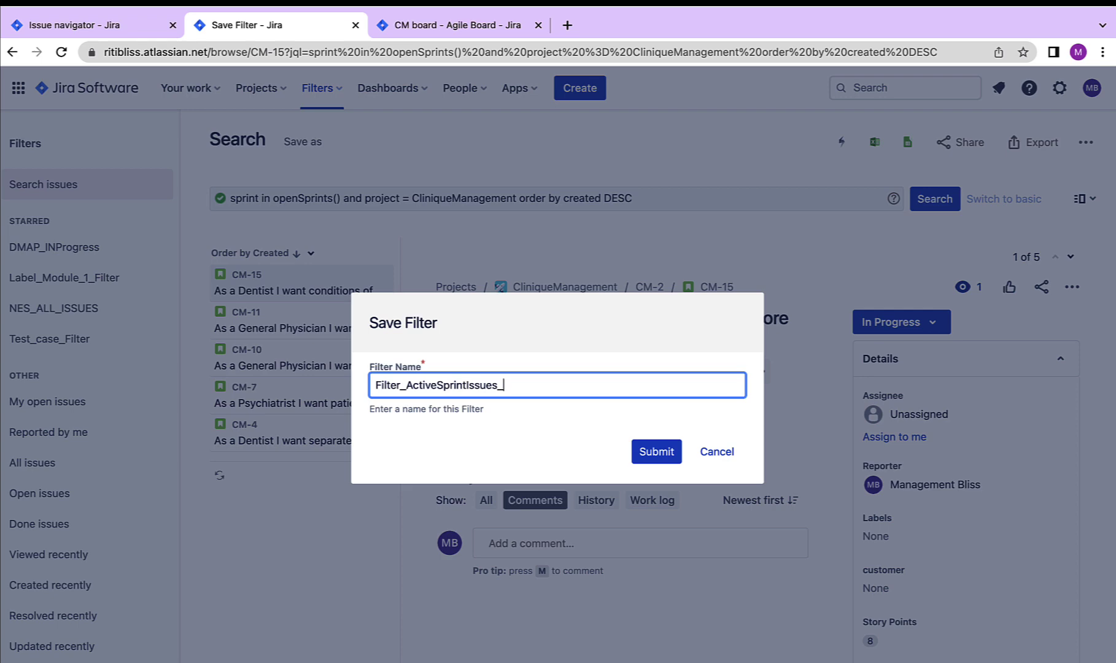
text(CM)
click(655, 454)
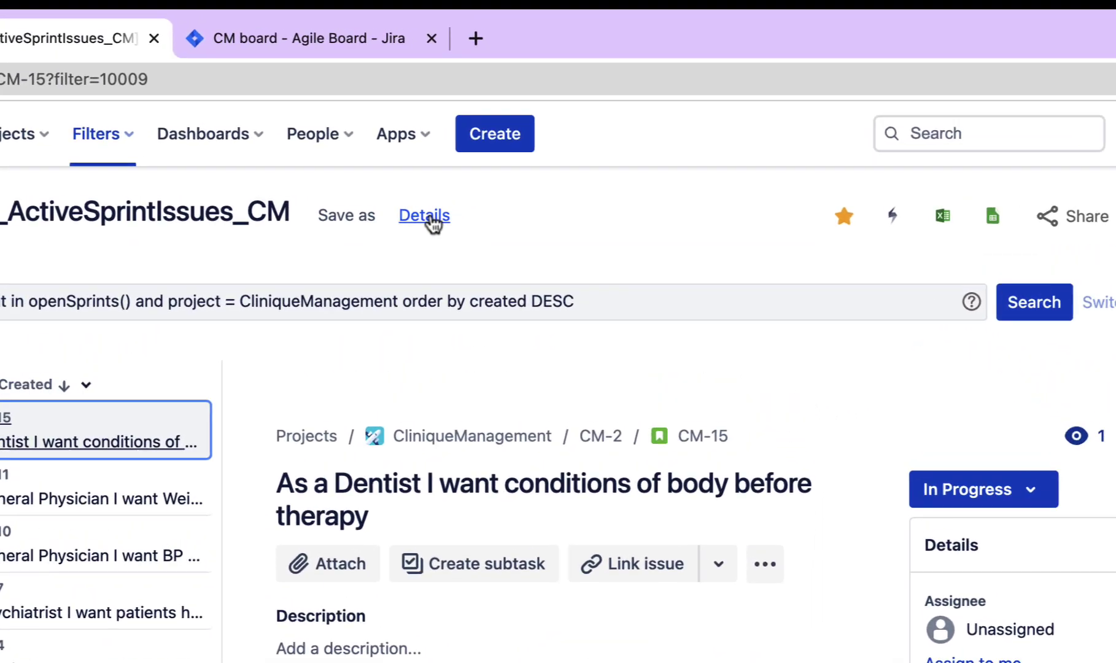
Step: Show Filter_ActiveSprintIssues_CM details: owner-only view and edit rights, no subscriptions
click(429, 218)
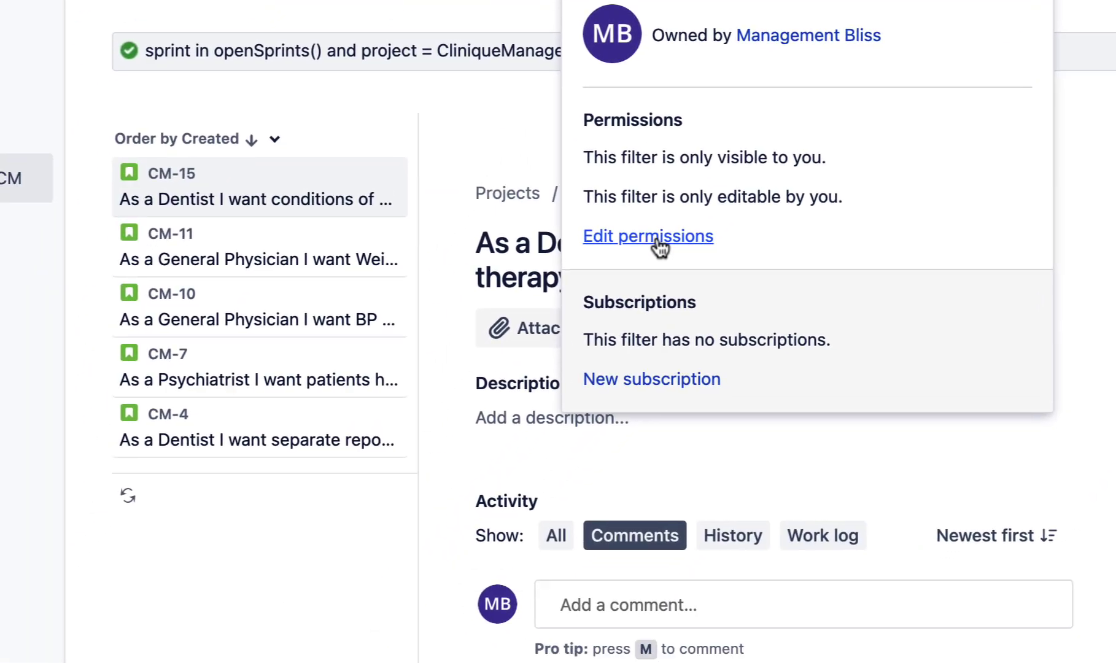
Step: In the Edit filter form, enter the description 'Filter to Get Issues from Active Sprints in CM Project'
click(434, 509)
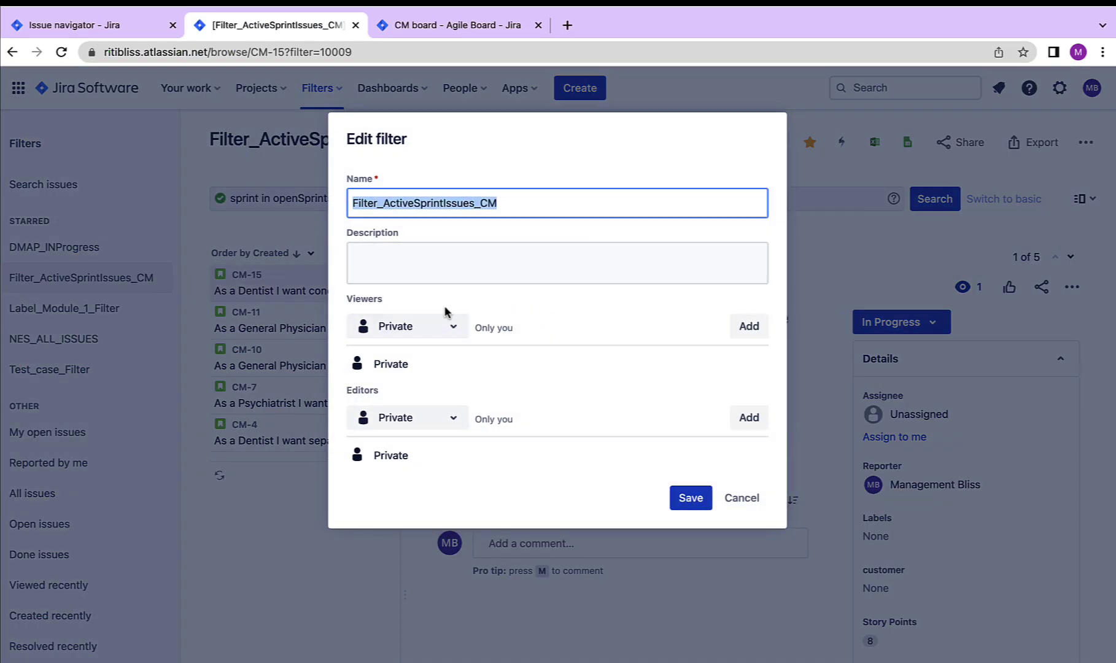
click(465, 309)
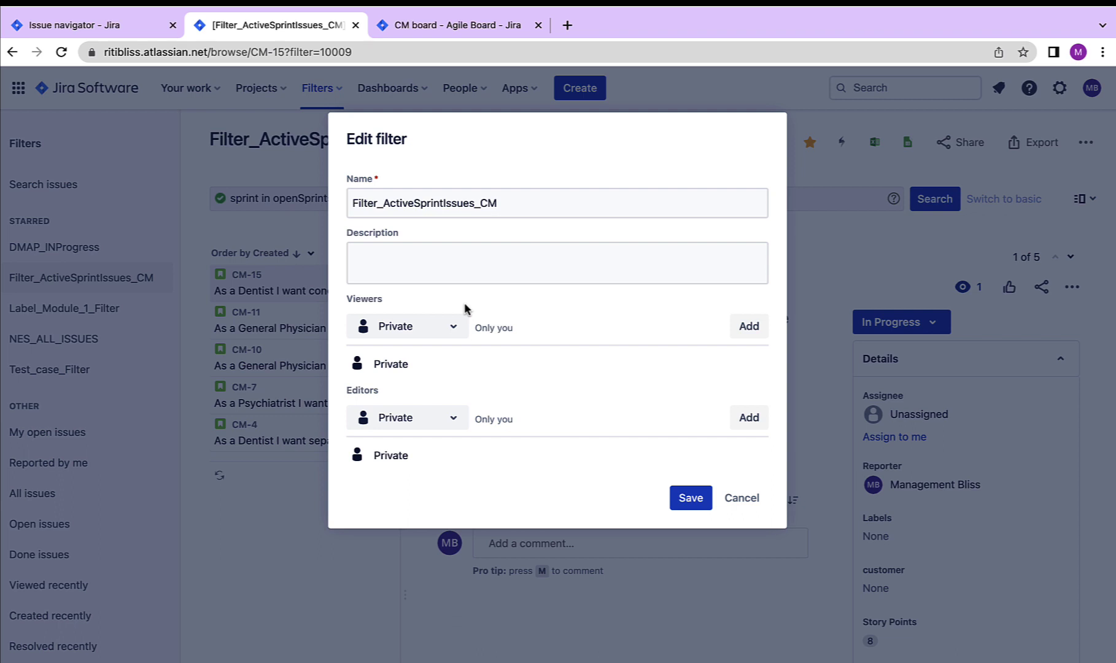
click(451, 249)
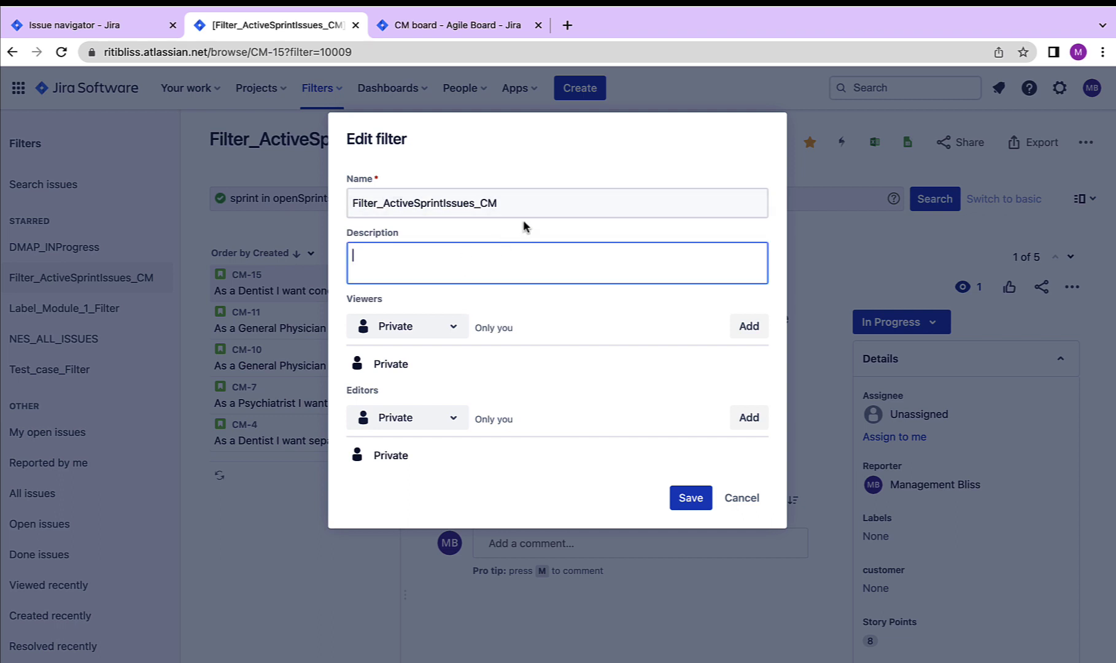
text(Filter to Get Issues from Active Spri)
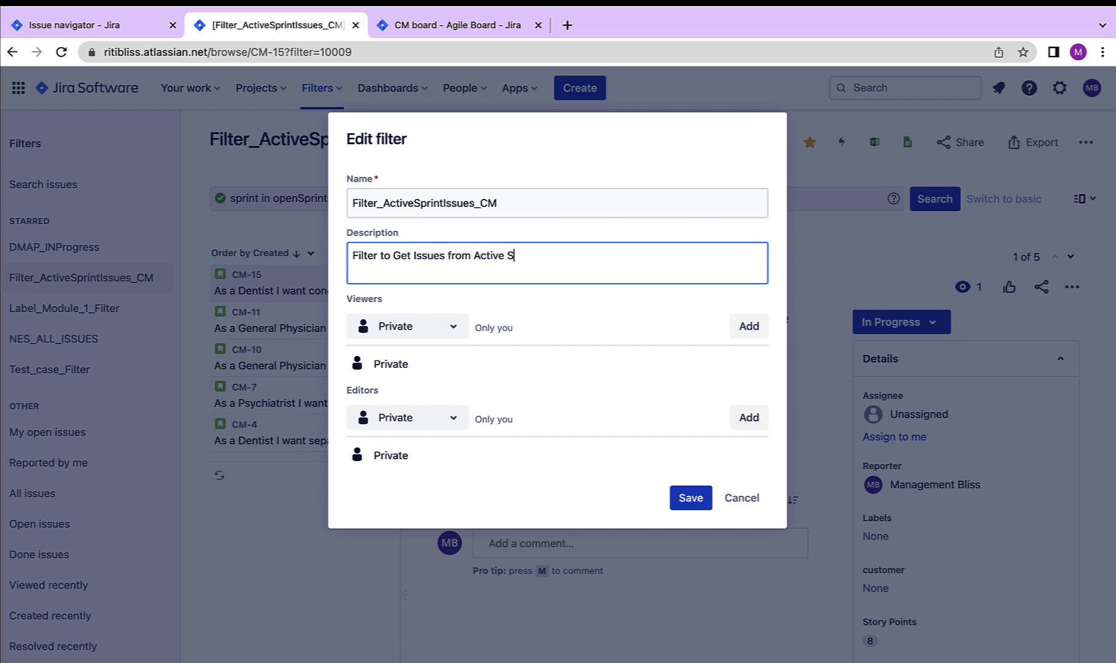
text(nts in CM Project)
Step: Share viewing of the filter with My organization
click(447, 311)
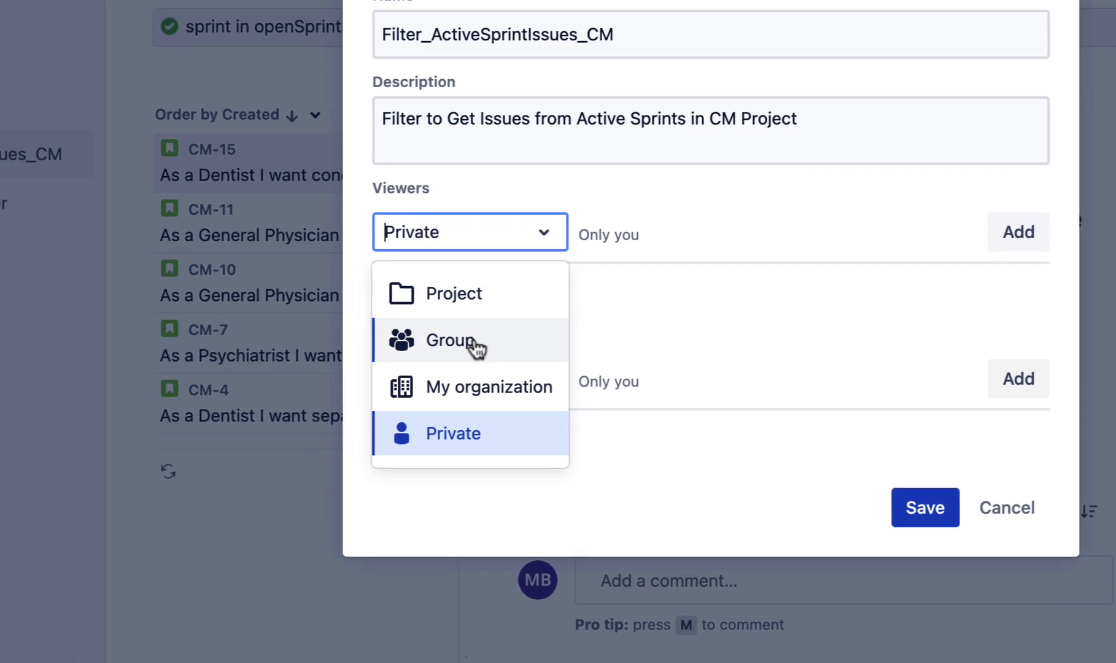
click(645, 290)
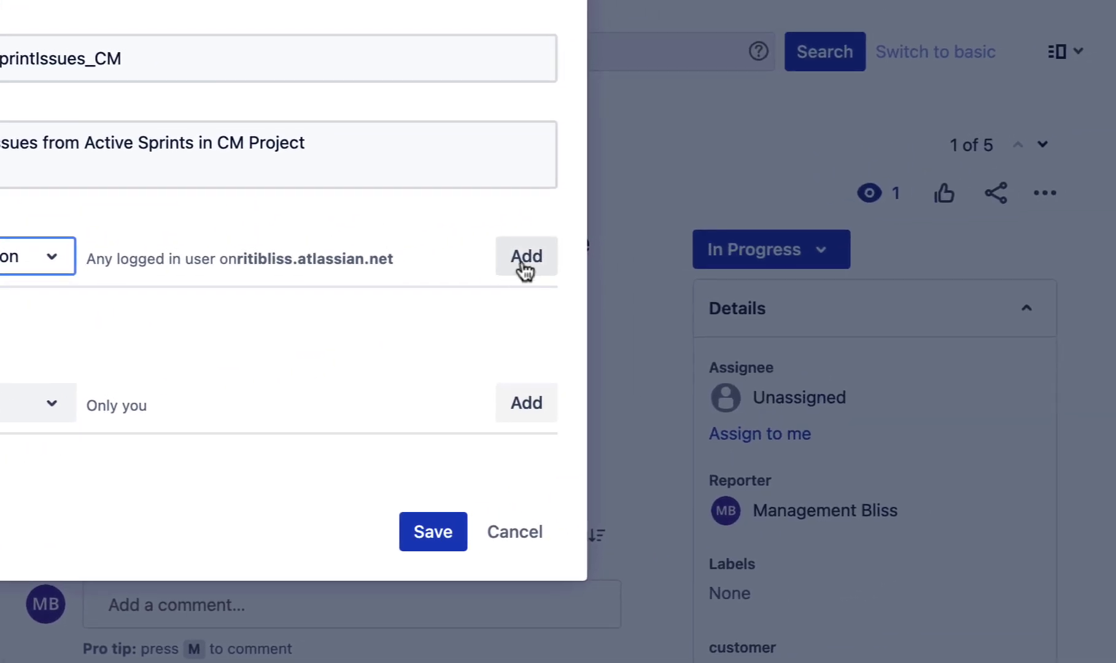
click(524, 270)
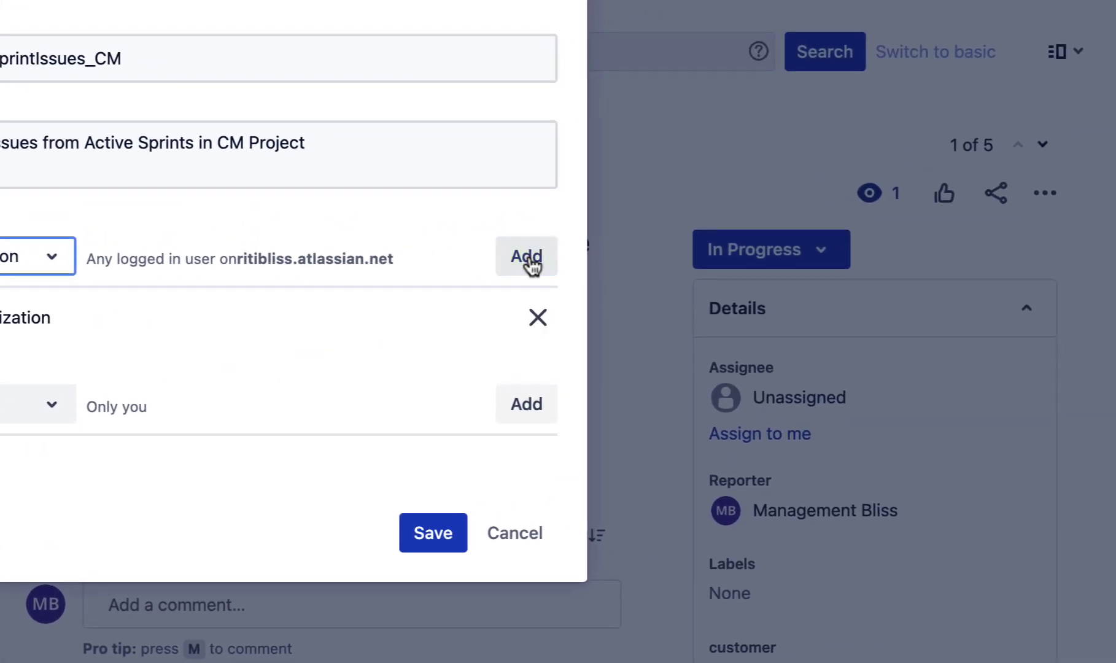
Step: Add the site-admins group as editors of the filter
click(37, 403)
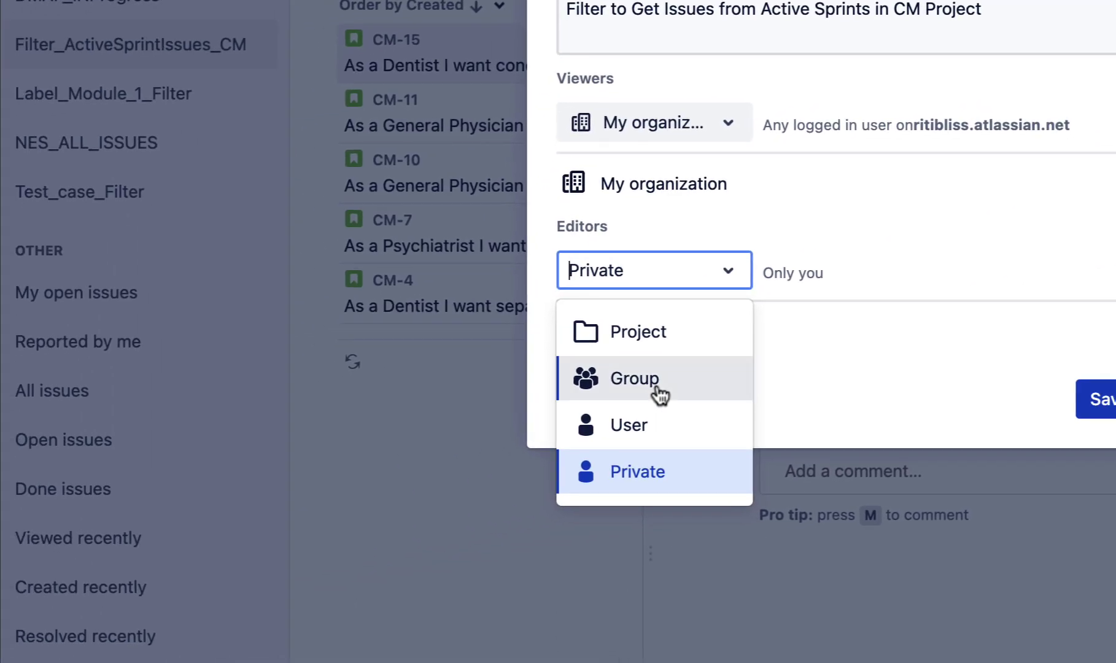
click(24, 511)
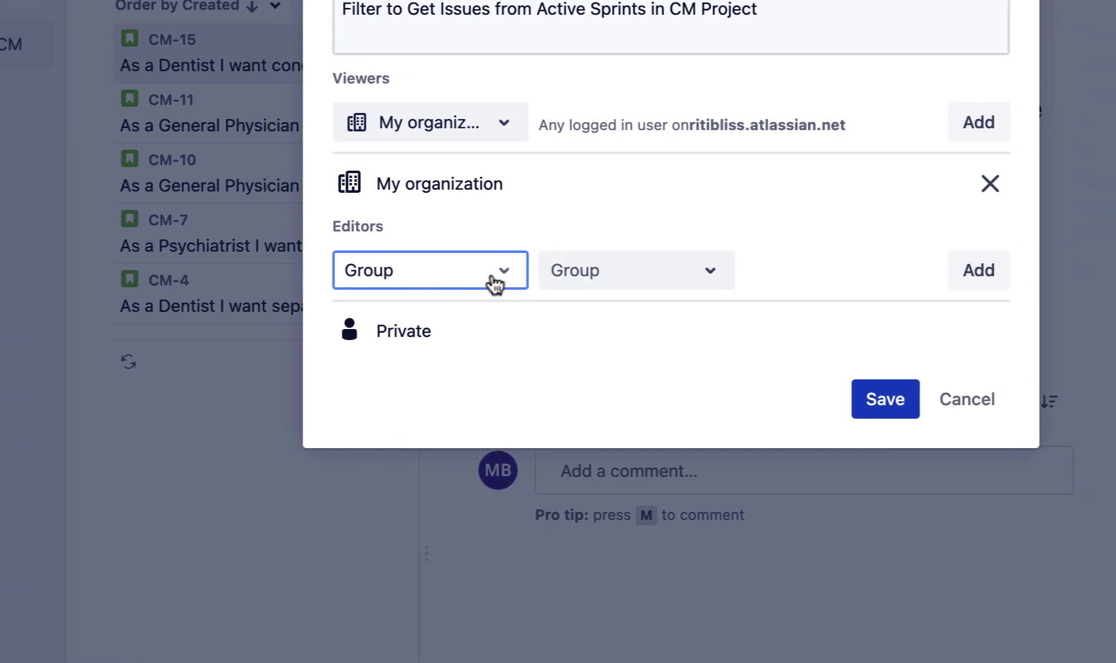
click(591, 274)
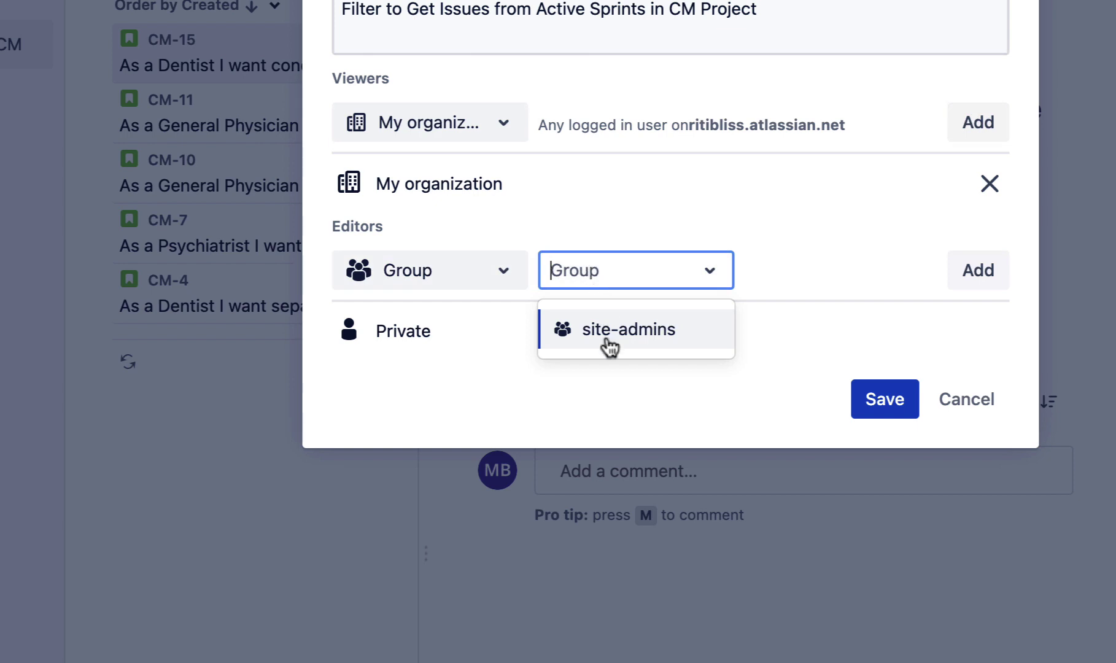
click(589, 279)
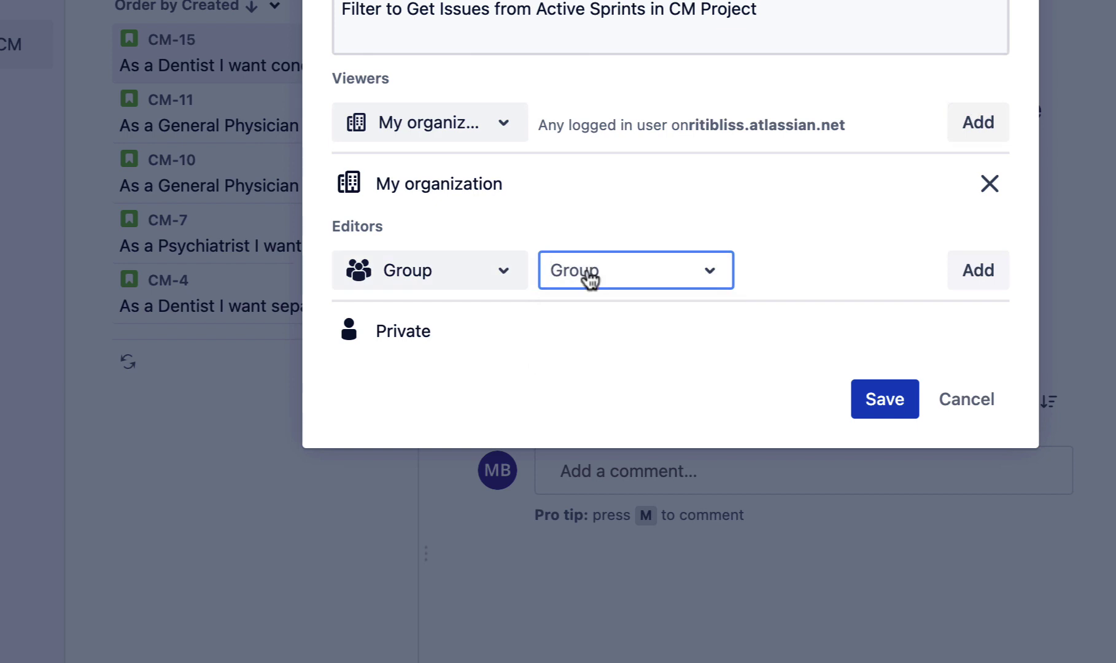
click(589, 280)
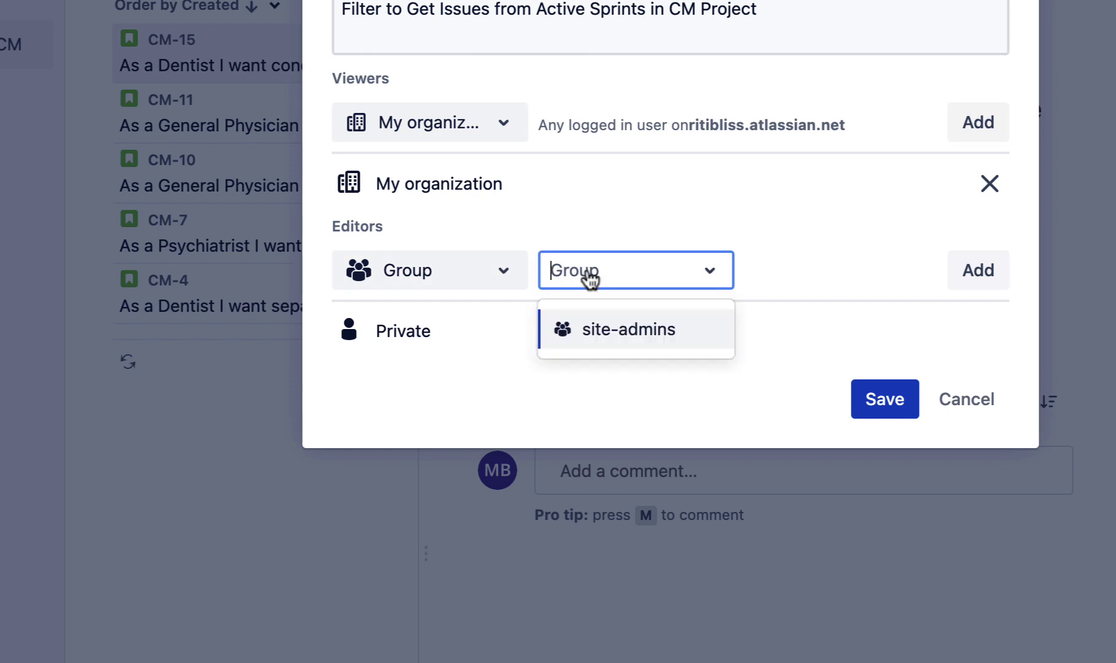
click(620, 332)
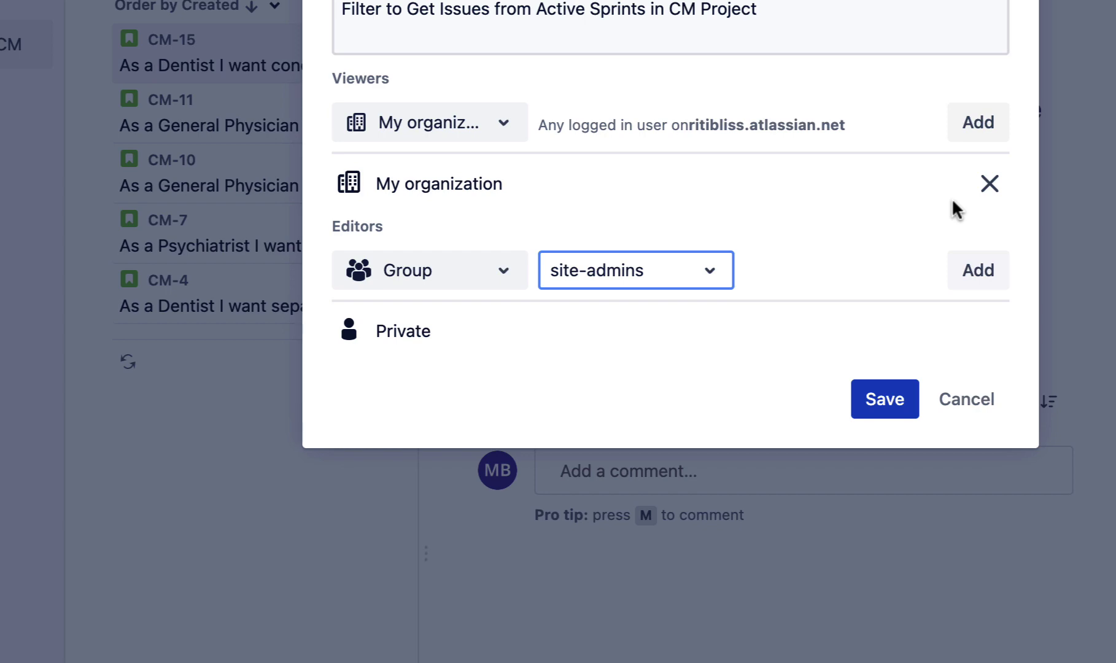
click(977, 273)
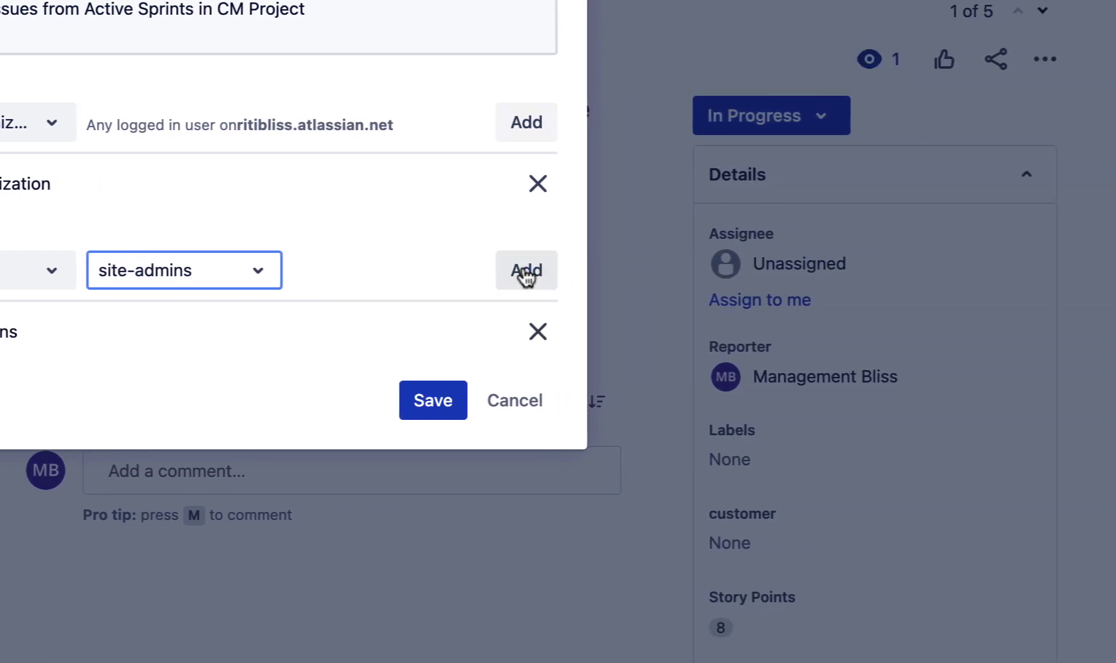
Step: Save the edited filter, returning to its 5 CliniqueManagement issue results
click(432, 399)
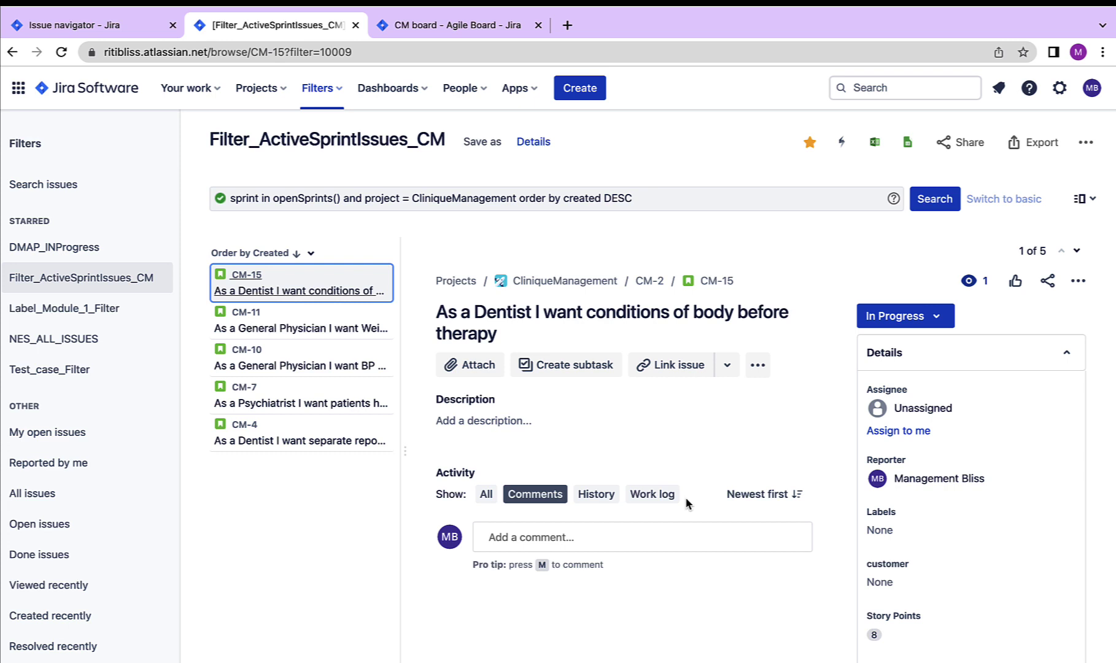
click(696, 149)
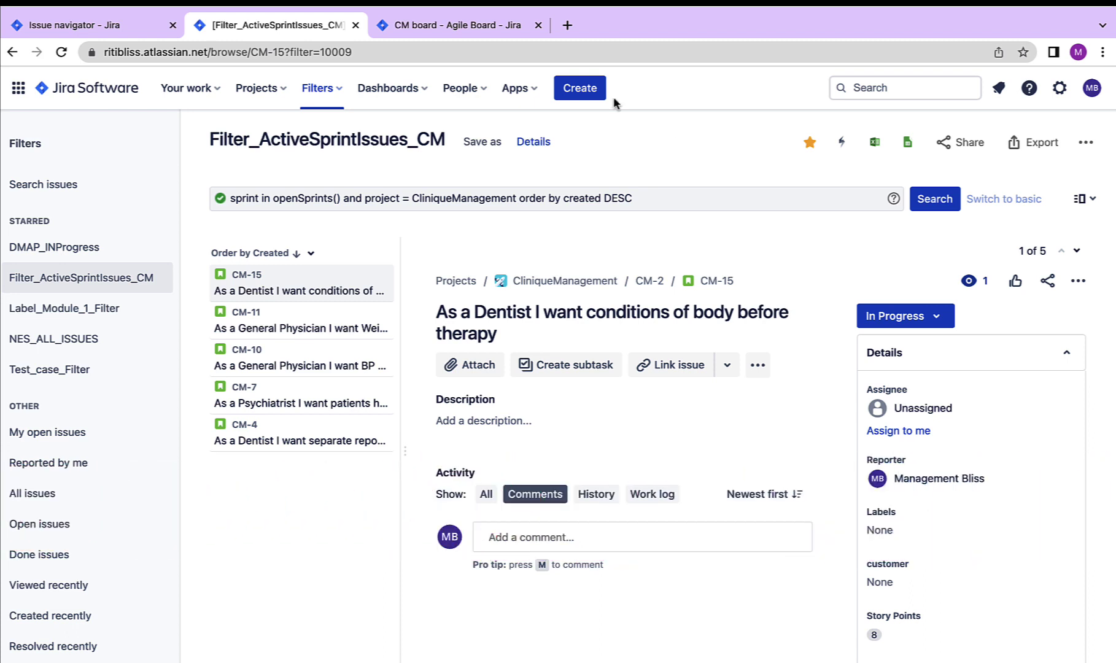
Step: Go to the list of all dashboards and open CM_DASHBOARD
click(388, 89)
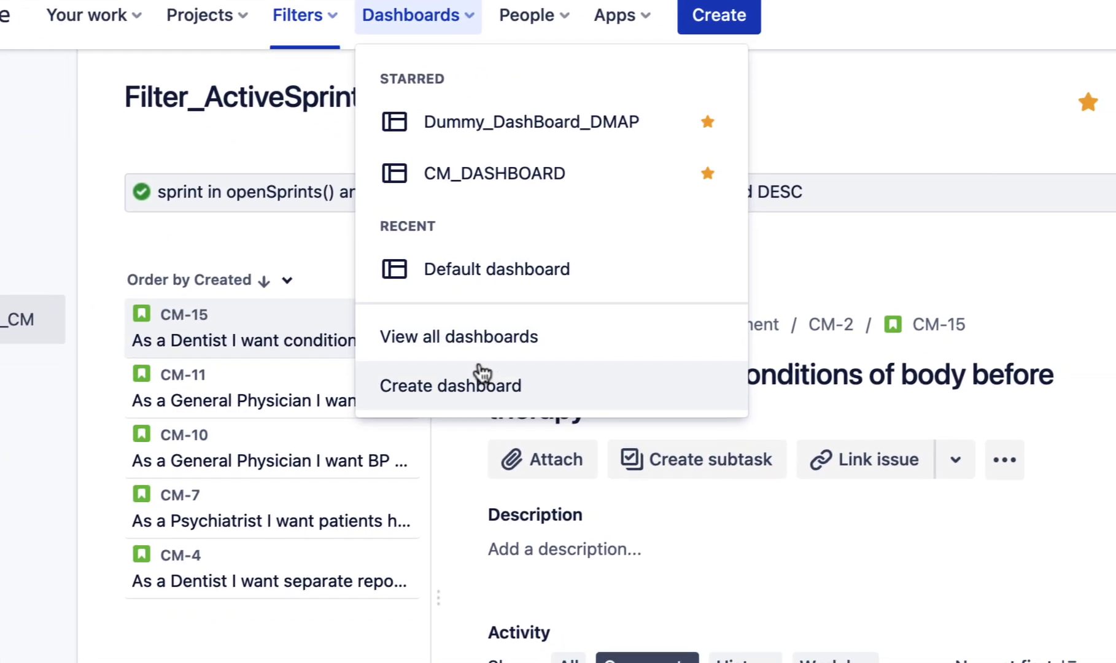
click(479, 335)
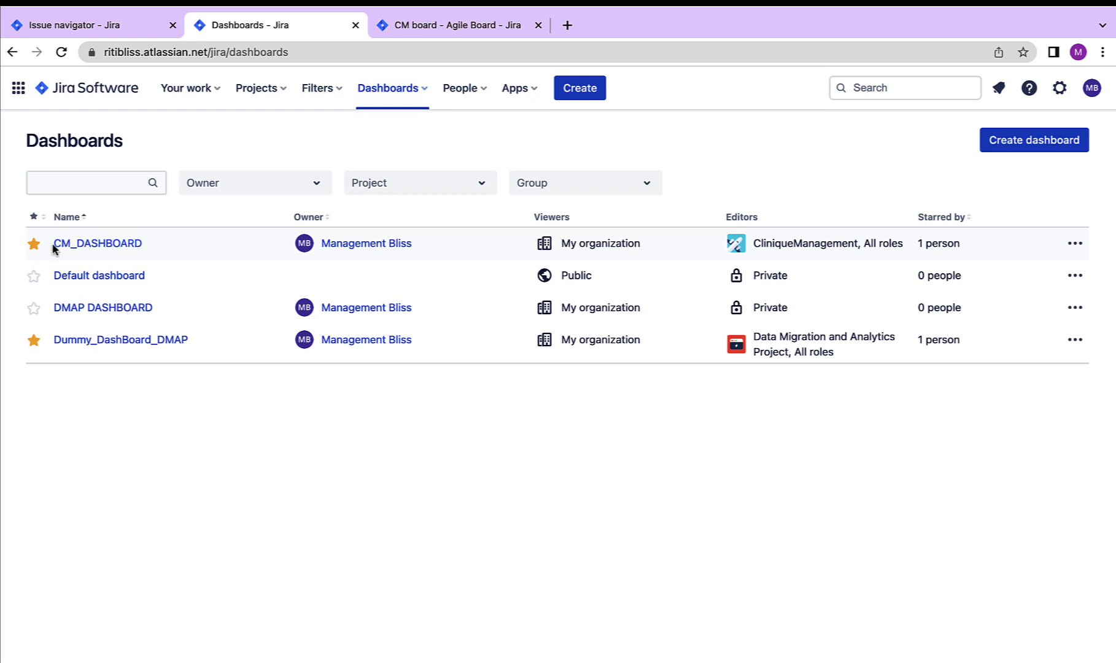
click(108, 245)
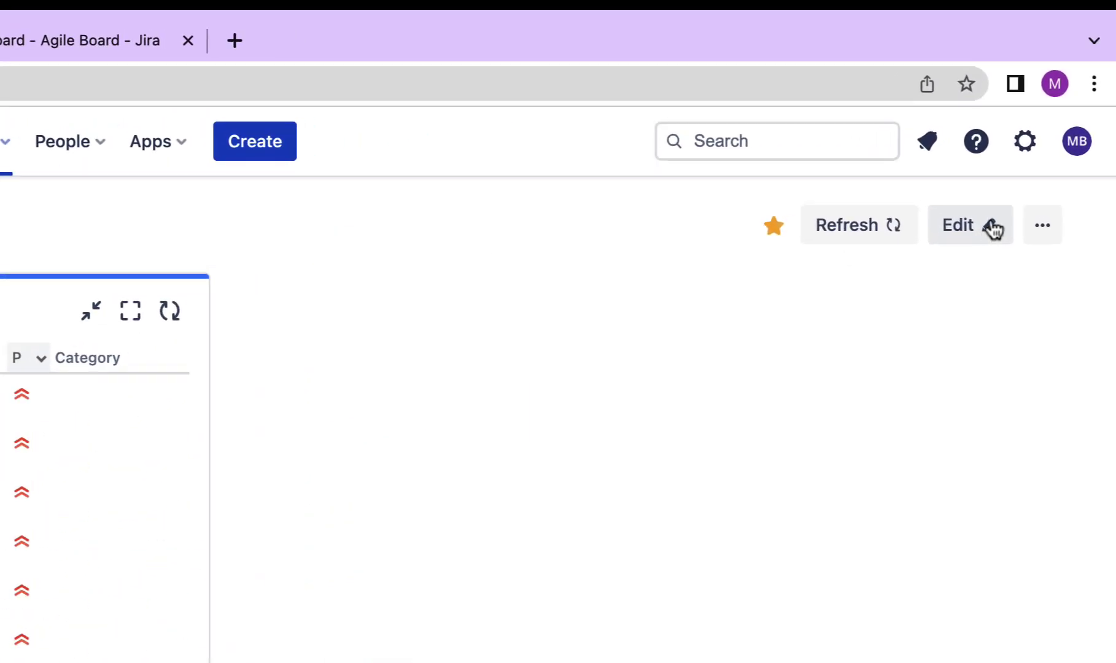
Step: Edit CM_DASHBOARD, search gadgets for 'Filter', and add the Filter Results gadget
click(986, 237)
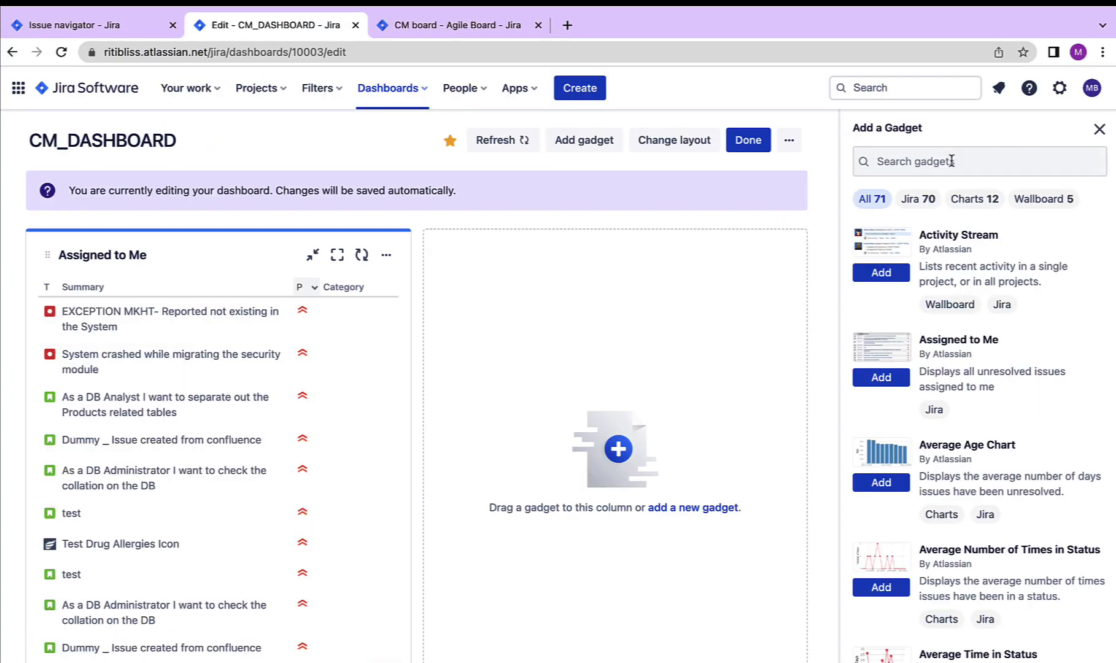
click(950, 160)
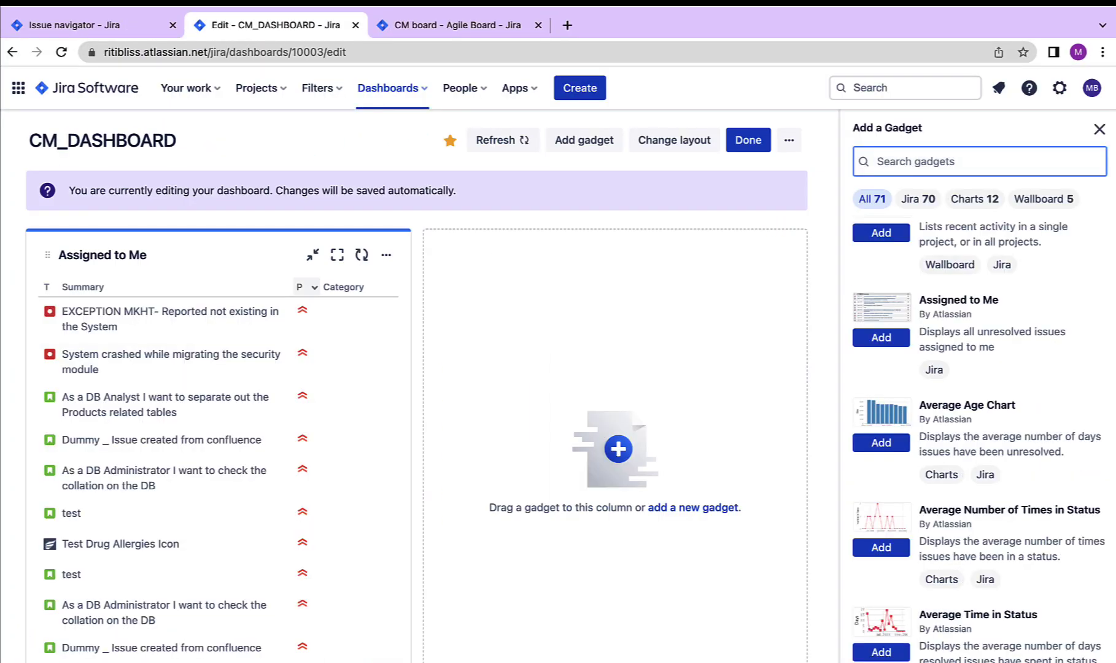
text(Filter)
click(881, 377)
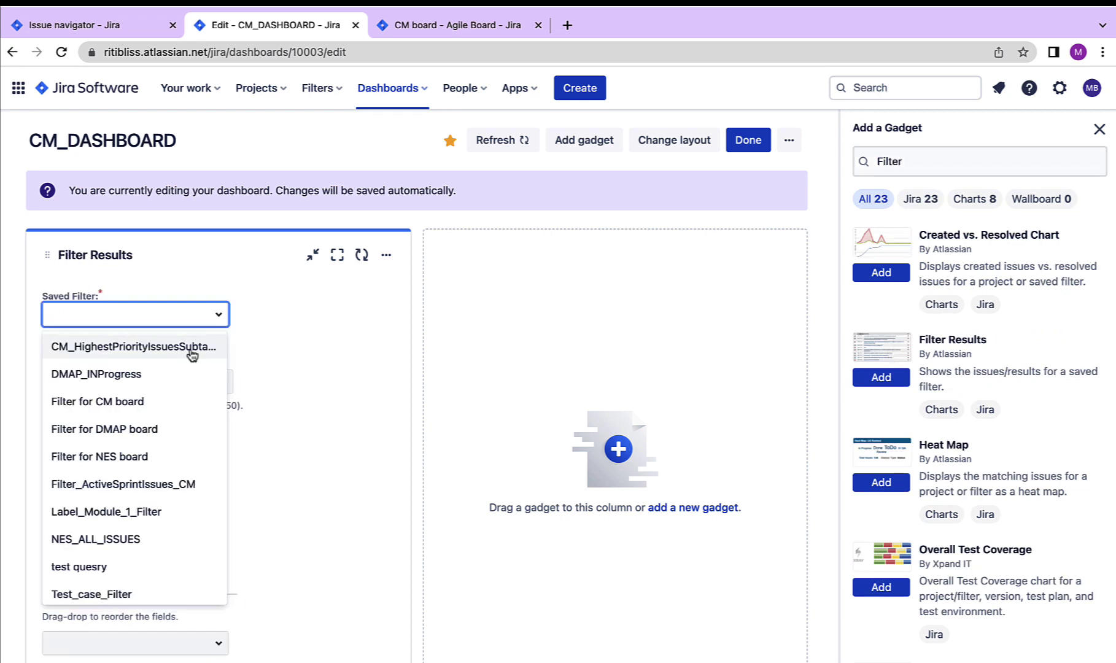
Step: Choose Filter_ActiveSprintIssues_CM as the gadget's saved filter
scroll(181, 377, down, 1)
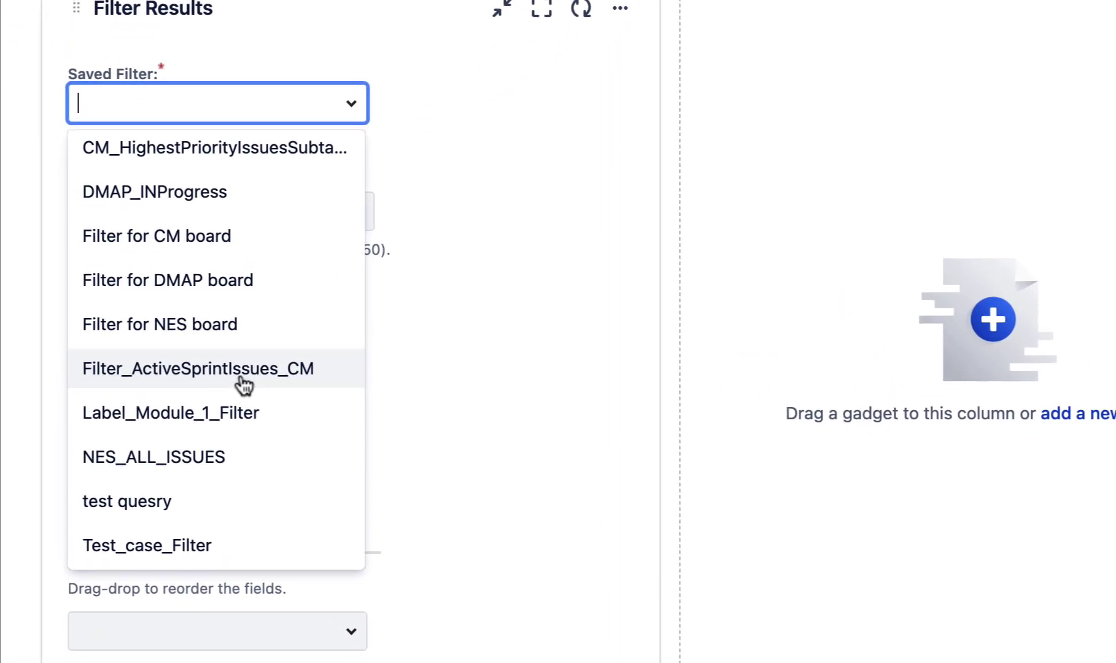
click(88, 486)
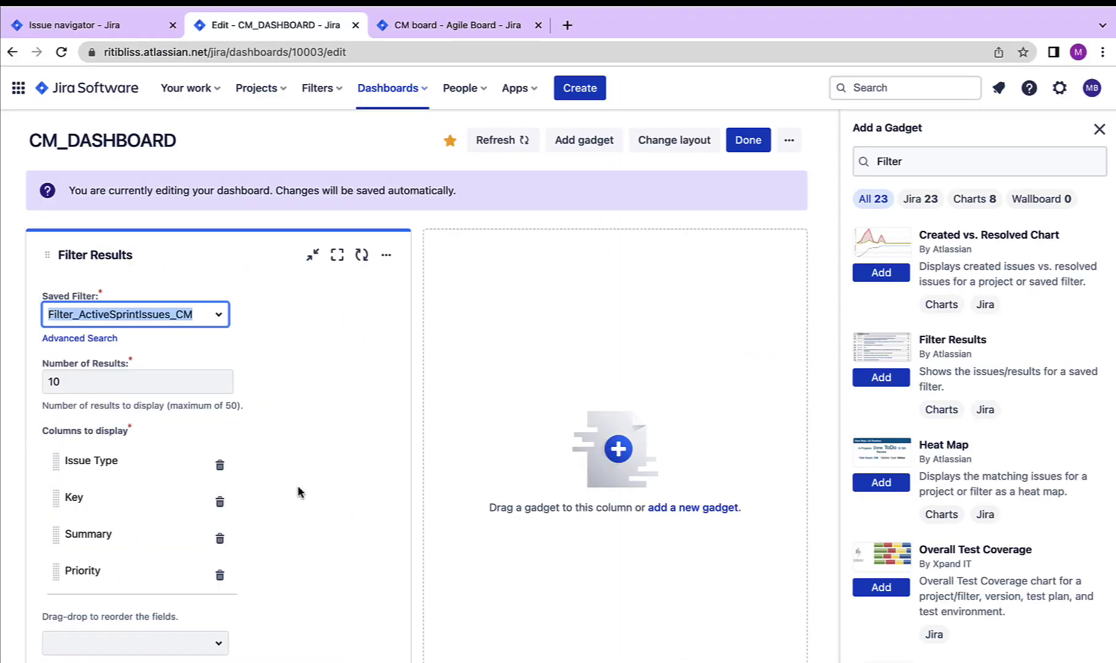
scroll(299, 491, down, 3)
scroll(299, 491, up, 1)
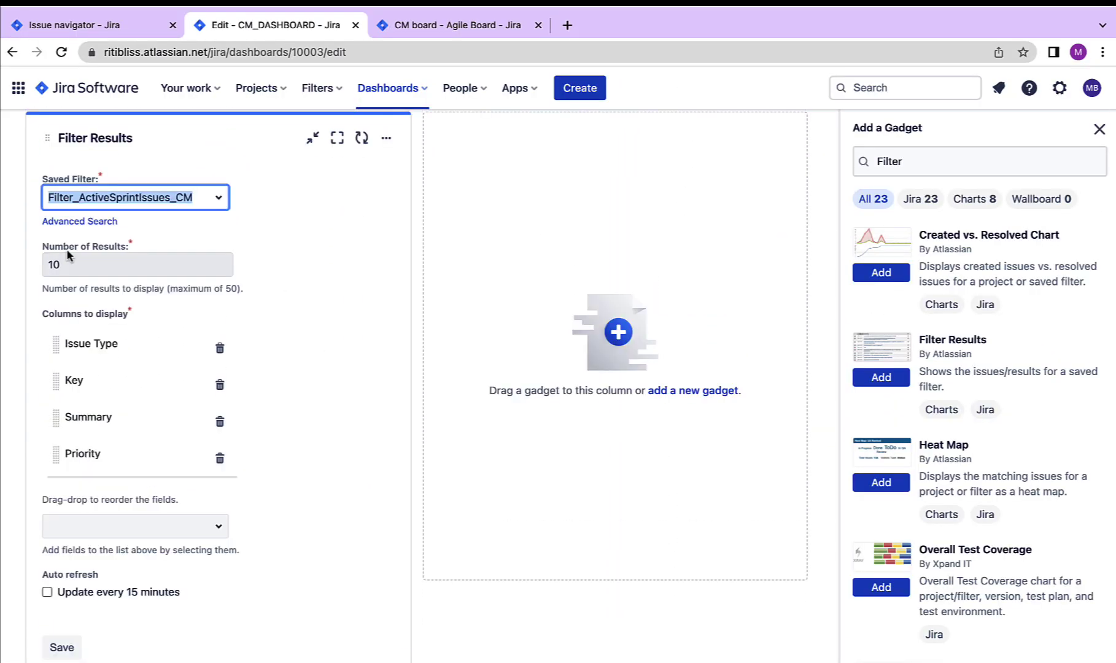
scroll(69, 260, down, 1)
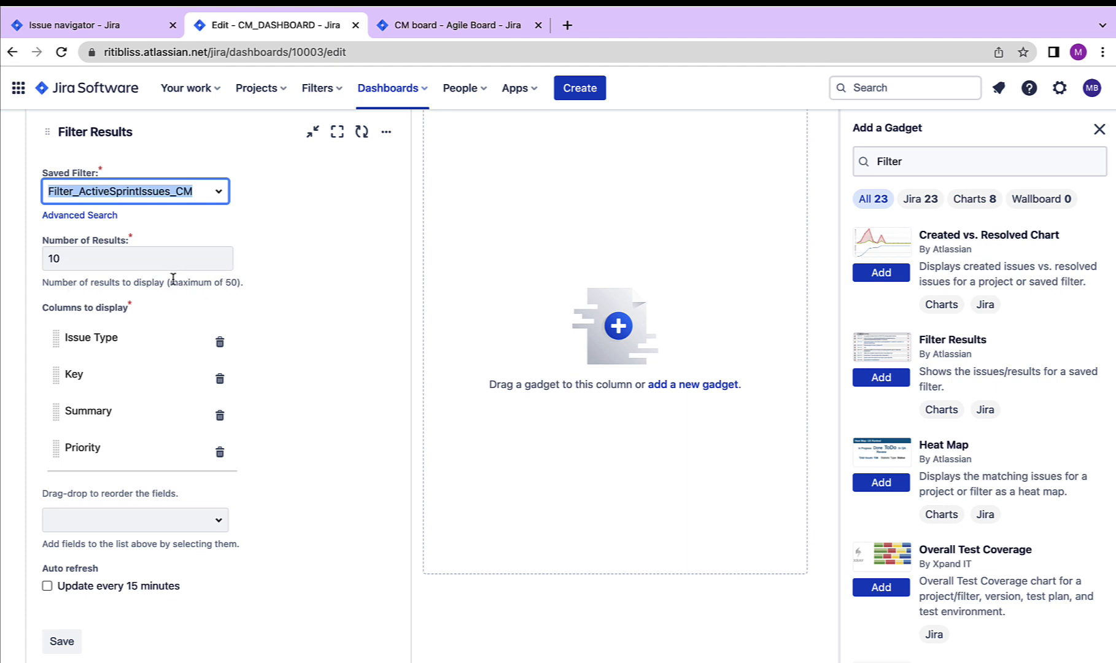
scroll(153, 320, down, 1)
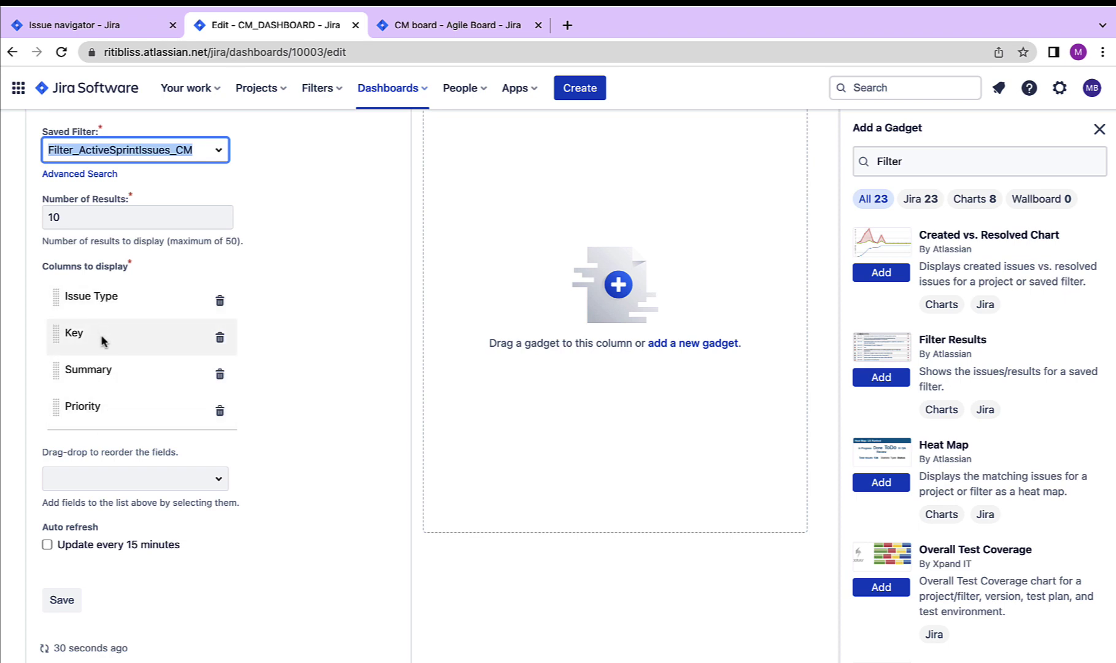
scroll(101, 341, down, 4)
Step: Save the Filter Results gadget so it lists CM-15, CM-11, CM-10, CM-7 and CM-4
click(62, 443)
scroll(184, 417, up, 6)
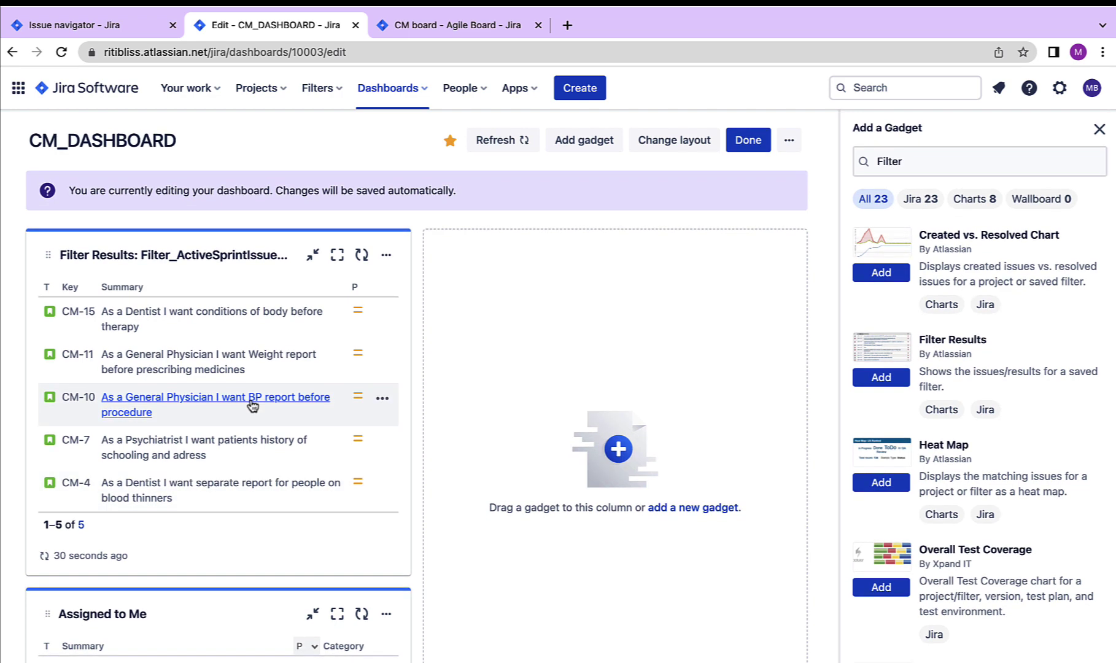